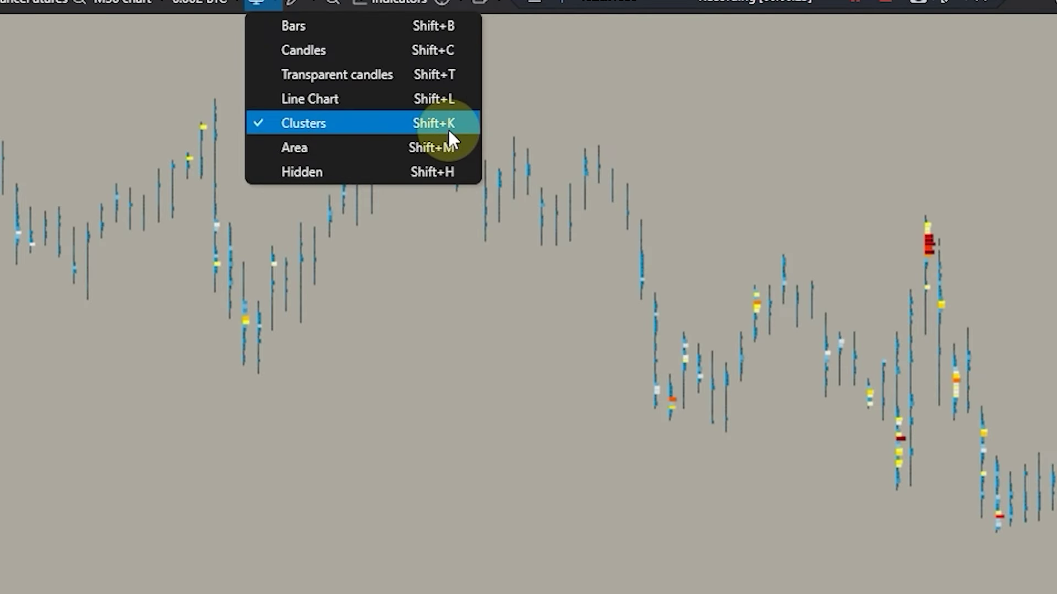
Keep the BTCUSDT M30 chart in Clusters mode and close the chart type list
{"action": "left_click", "coordinate": [730, 133]}
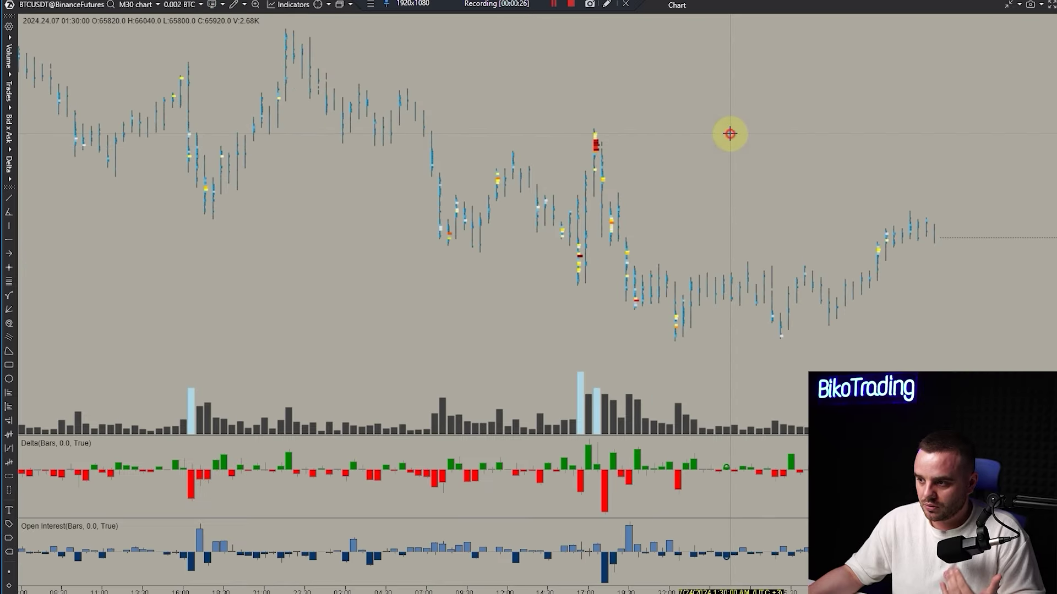
Check the price scaling options on the Binance and Bybit BTCUSDT charts
{"action": "left_click", "coordinate": [1005, 9]}
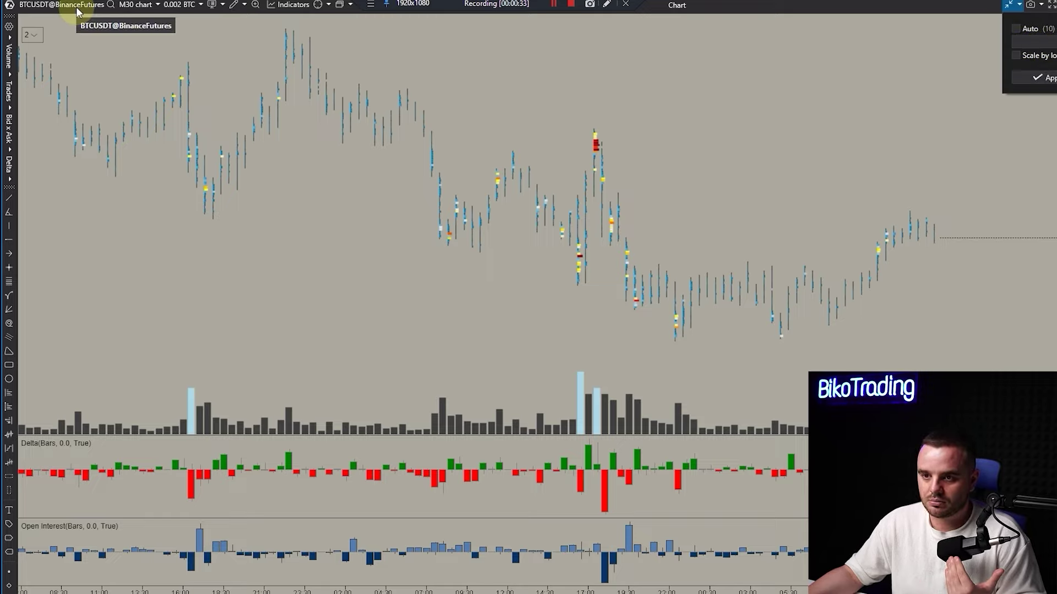
{"action": "left_click", "coordinate": [1031, 70]}
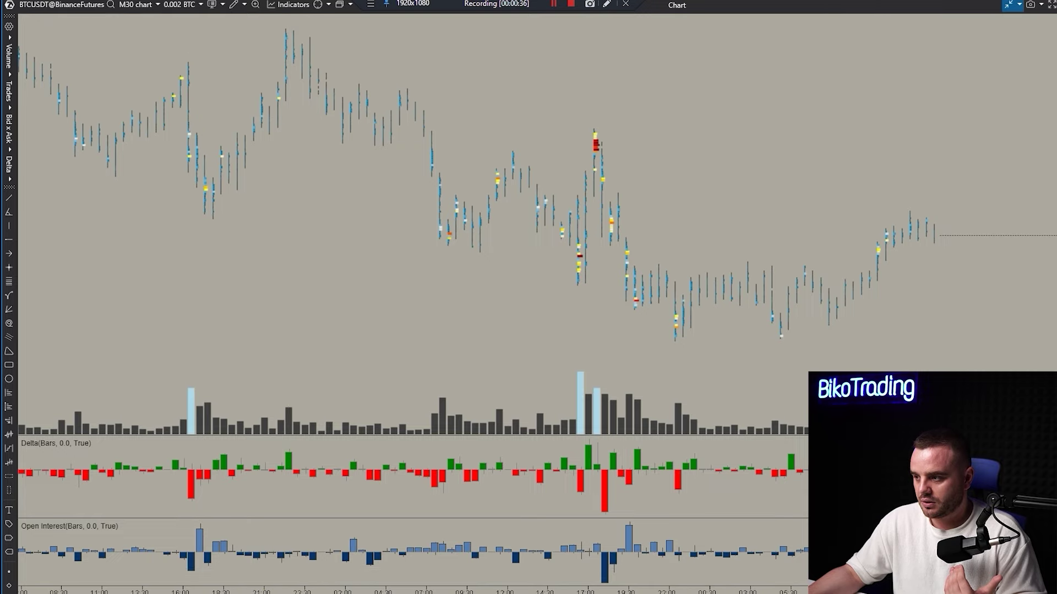
{"action": "key", "text": "ctrl+Tab"}
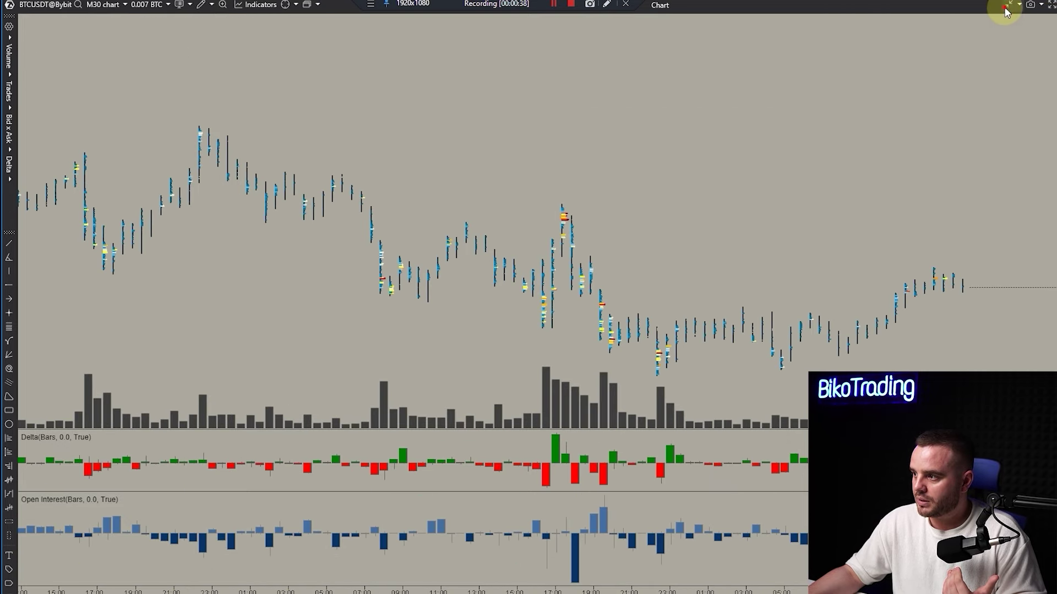
{"action": "left_click", "coordinate": [1005, 7]}
{"action": "left_click", "coordinate": [858, 85]}
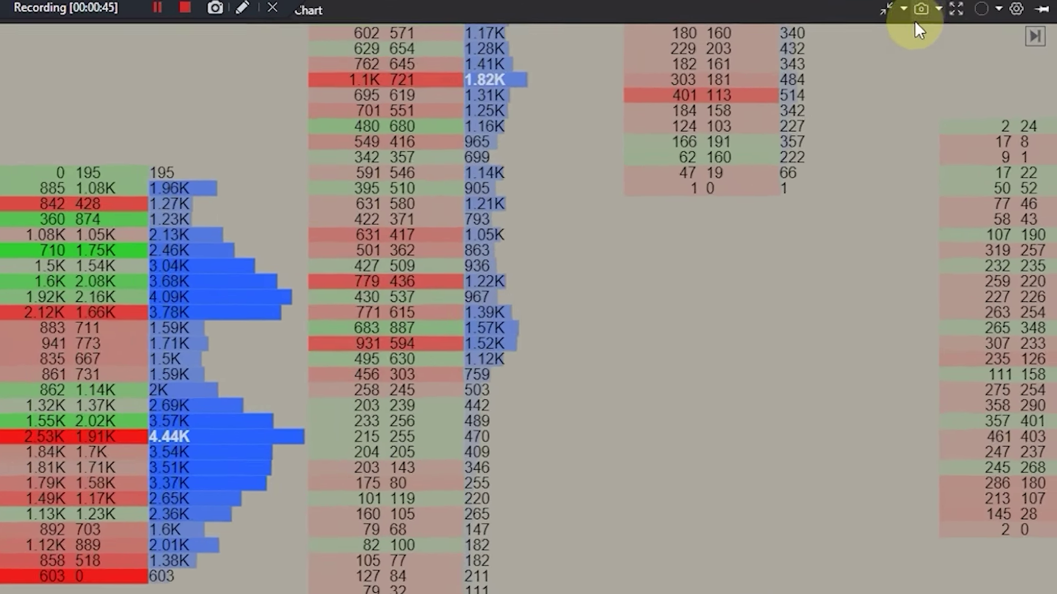
Check the ES chart's scaling options, then return to BTCUSDT M30 and zoom in on its bars
{"action": "left_click", "coordinate": [962, 7]}
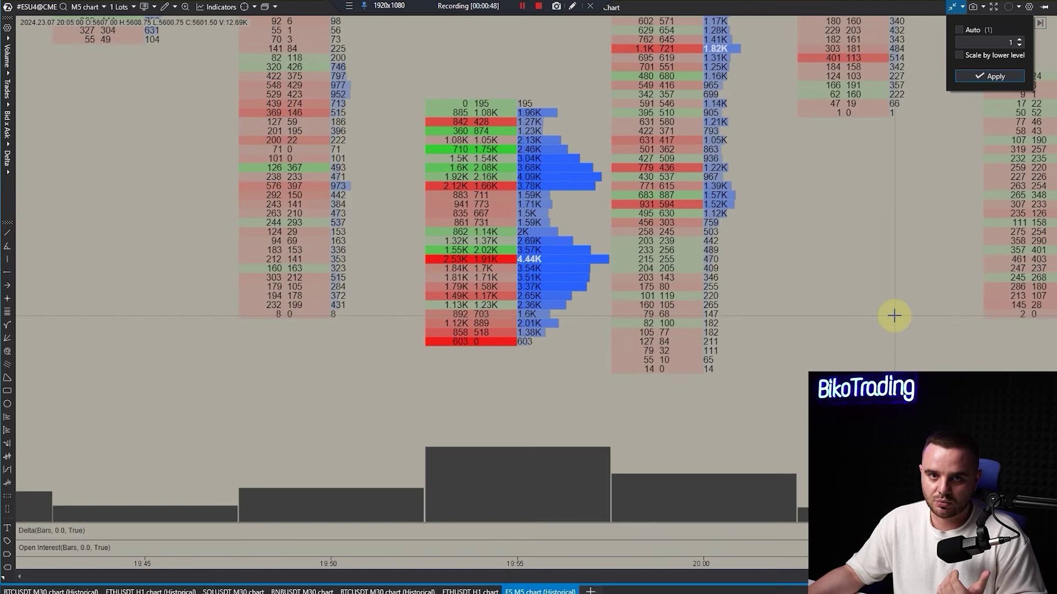
{"action": "left_click", "coordinate": [885, 321]}
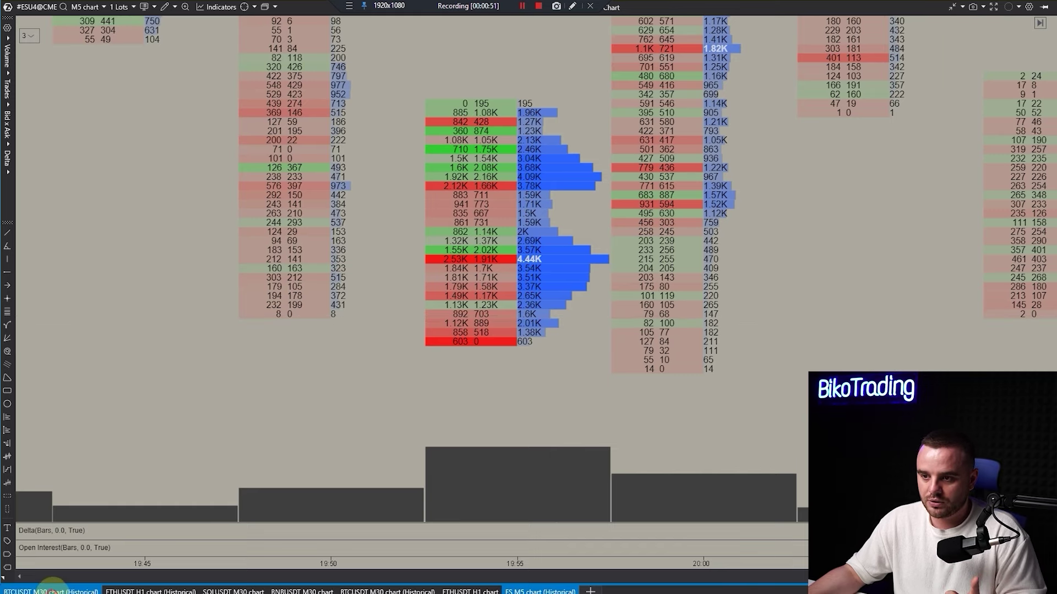
{"action": "left_click", "coordinate": [53, 590]}
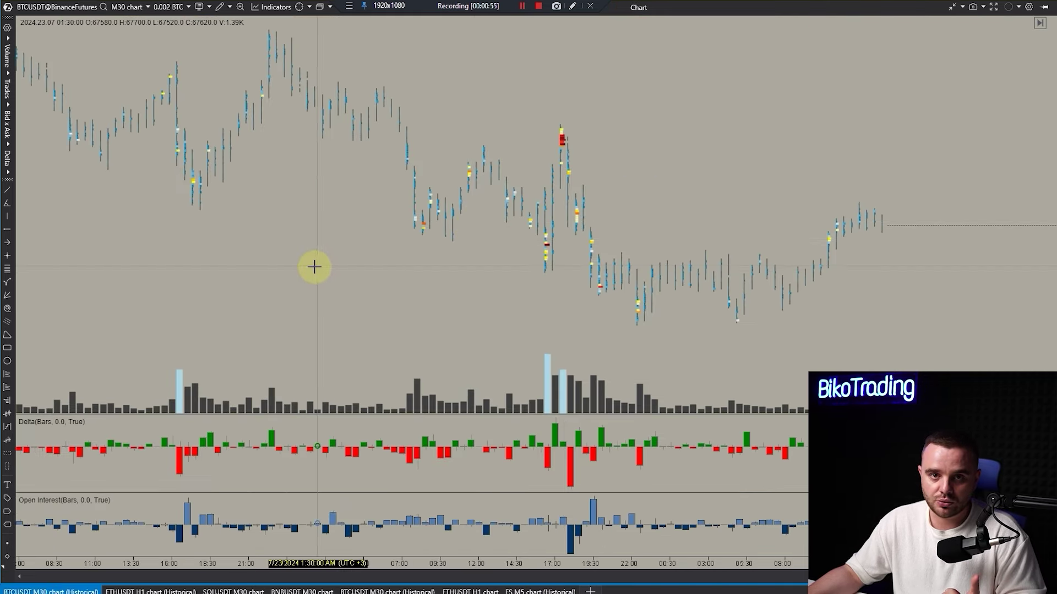
{"action": "scroll", "coordinate": [1042, 259], "scroll_direction": "up", "scroll_amount": 3}
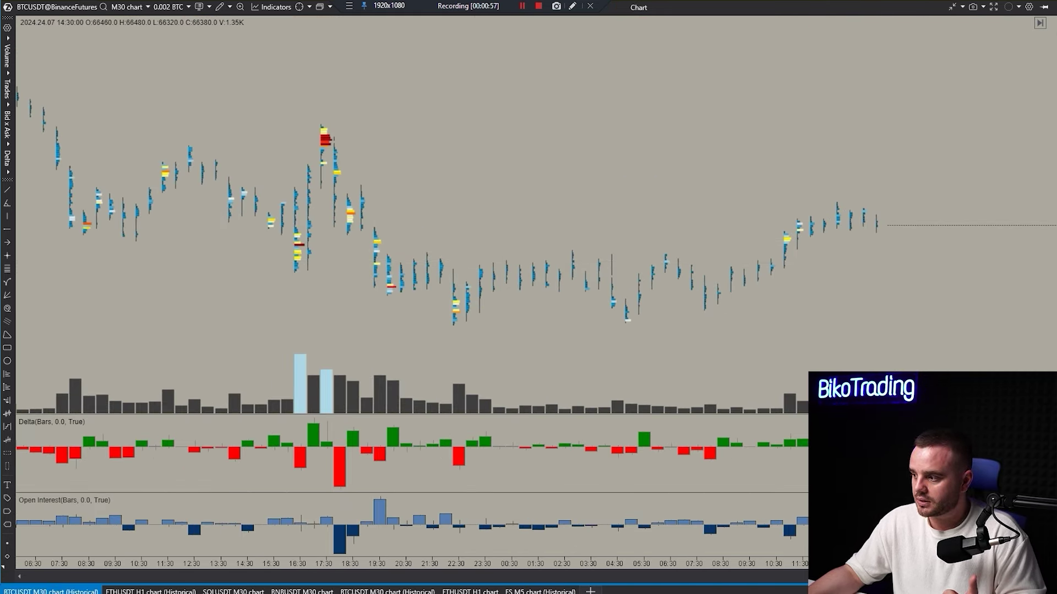
Drag the BTCUSDT chart to bring earlier bars with footprint numbers into view
{"action": "left_click_drag", "start_coordinate": [267, 164], "coordinate": [604, 164]}
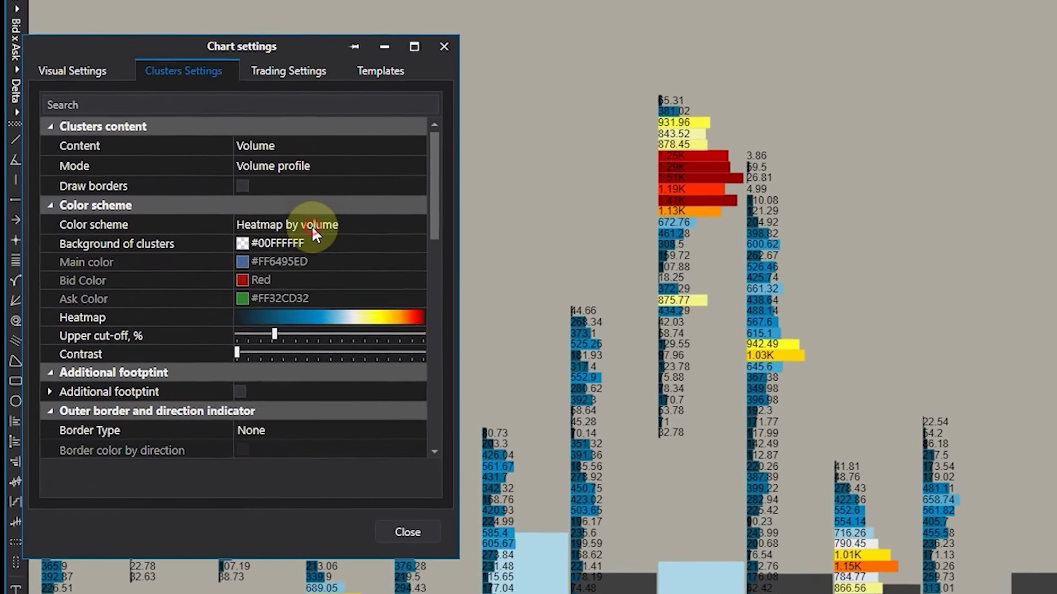
{"action": "left_click", "coordinate": [312, 231]}
{"action": "left_click", "coordinate": [382, 341]}
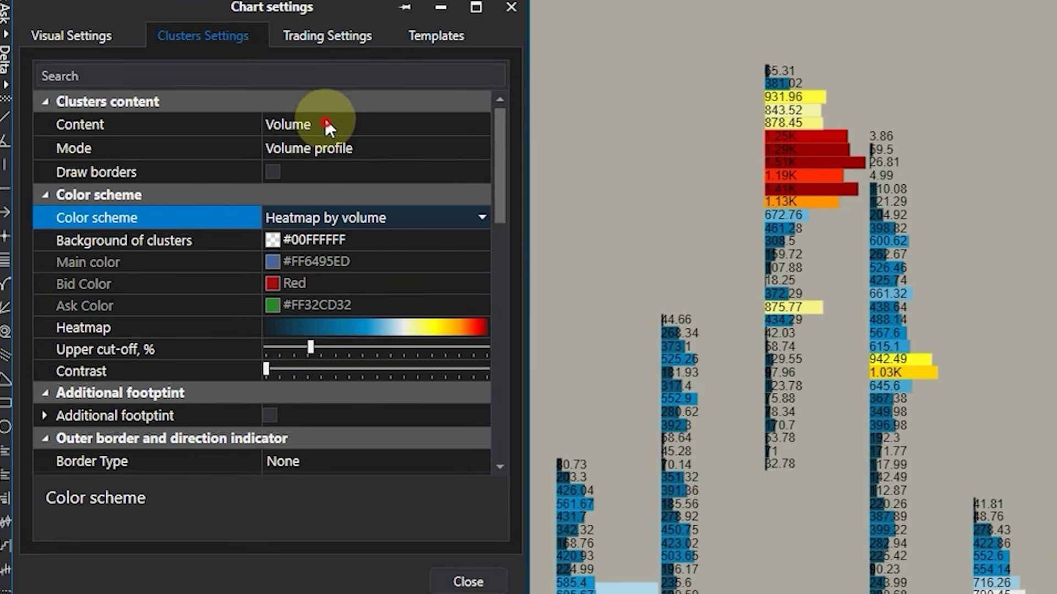
{"action": "left_click", "coordinate": [311, 128]}
{"action": "left_click", "coordinate": [310, 173]}
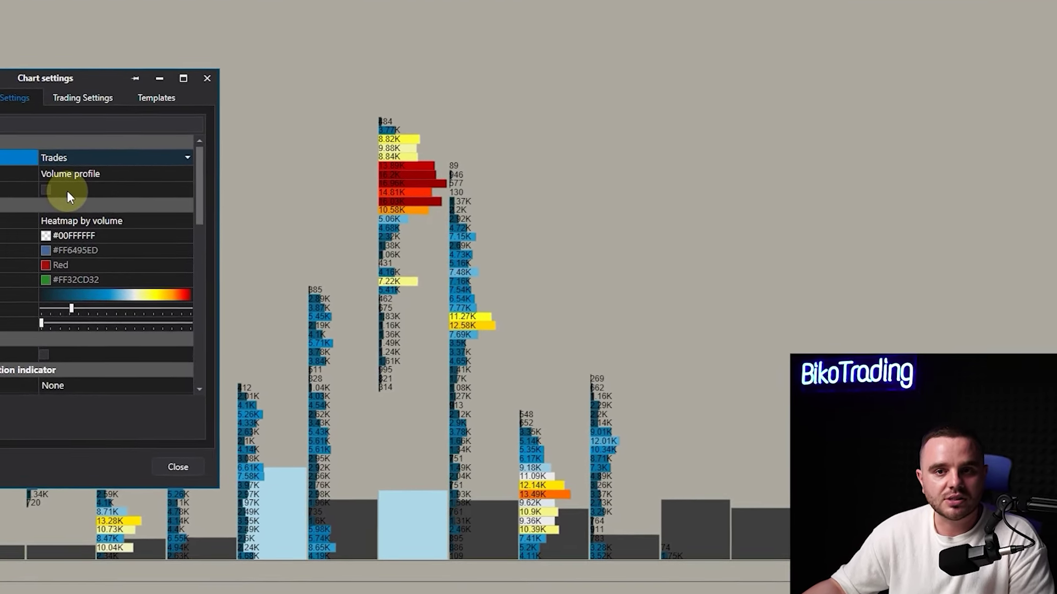
{"action": "left_click", "coordinate": [48, 153]}
{"action": "left_click", "coordinate": [59, 164]}
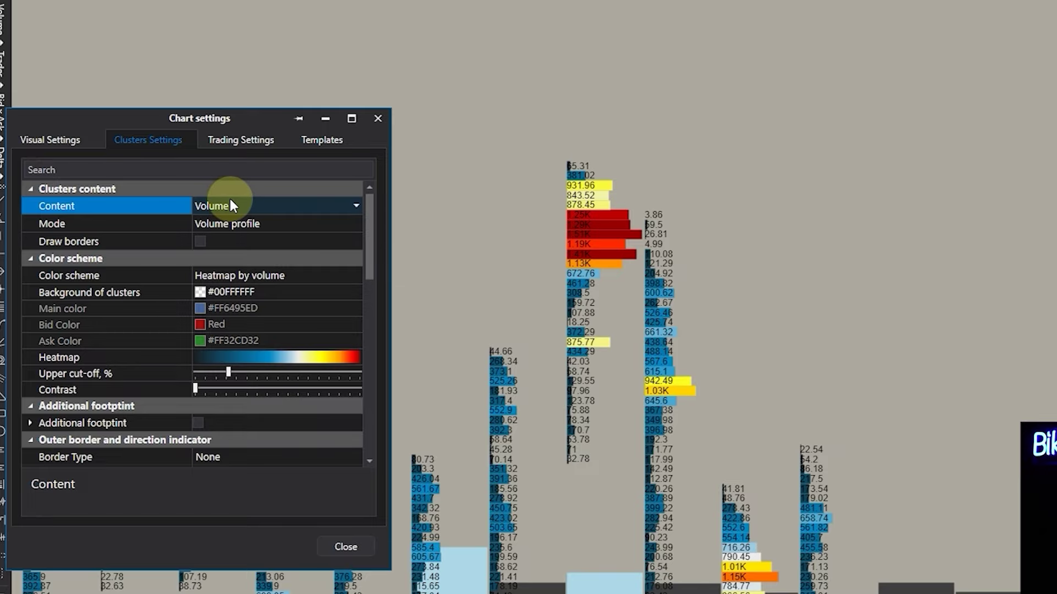
{"action": "left_click", "coordinate": [228, 204]}
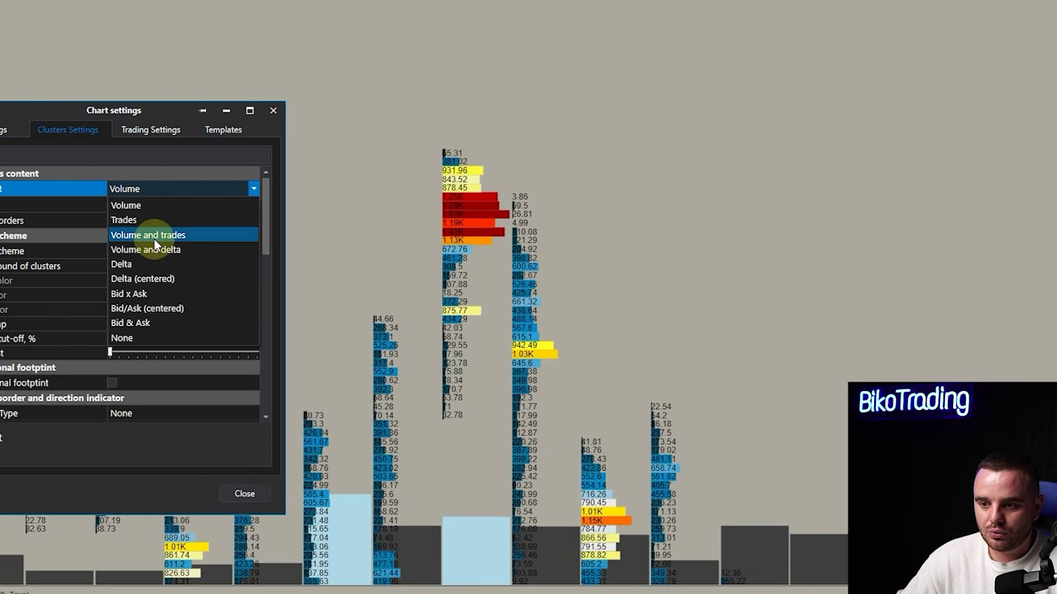
{"action": "left_click", "coordinate": [246, 257]}
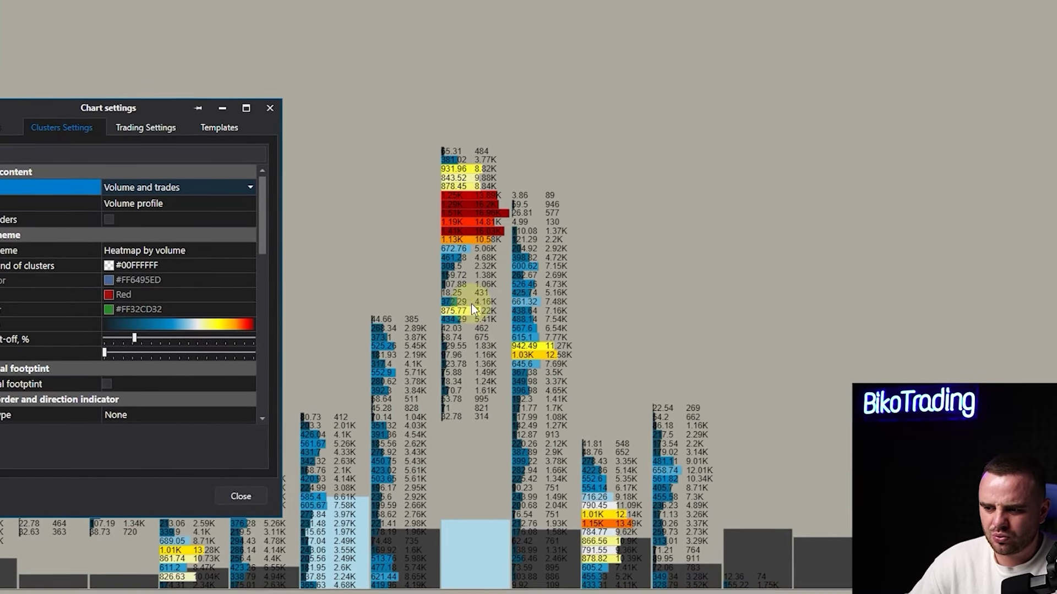
{"action": "left_click", "coordinate": [127, 187]}
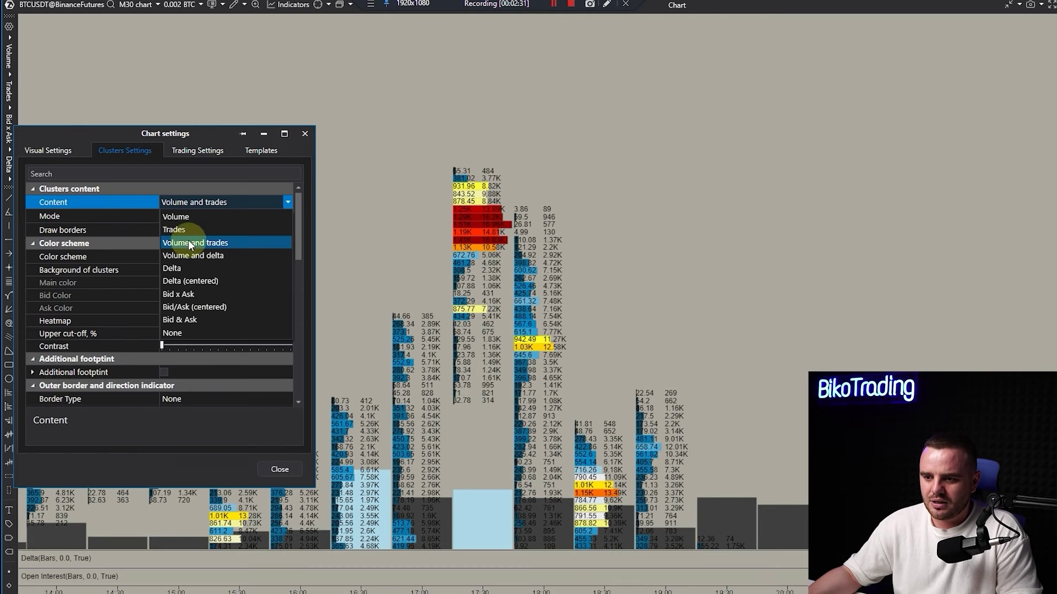
{"action": "left_click", "coordinate": [182, 257]}
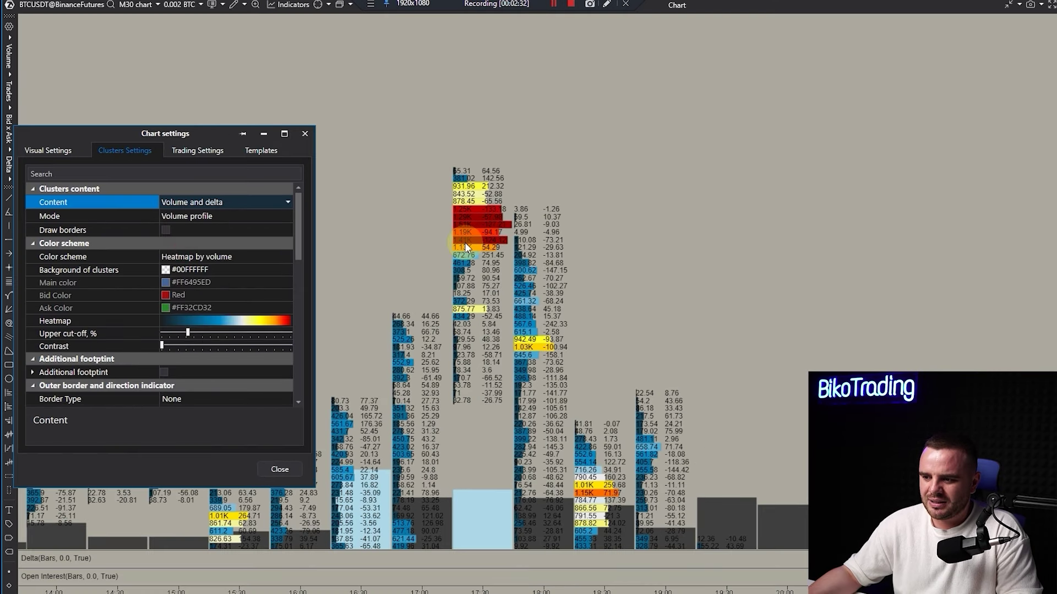
{"action": "left_click", "coordinate": [245, 202]}
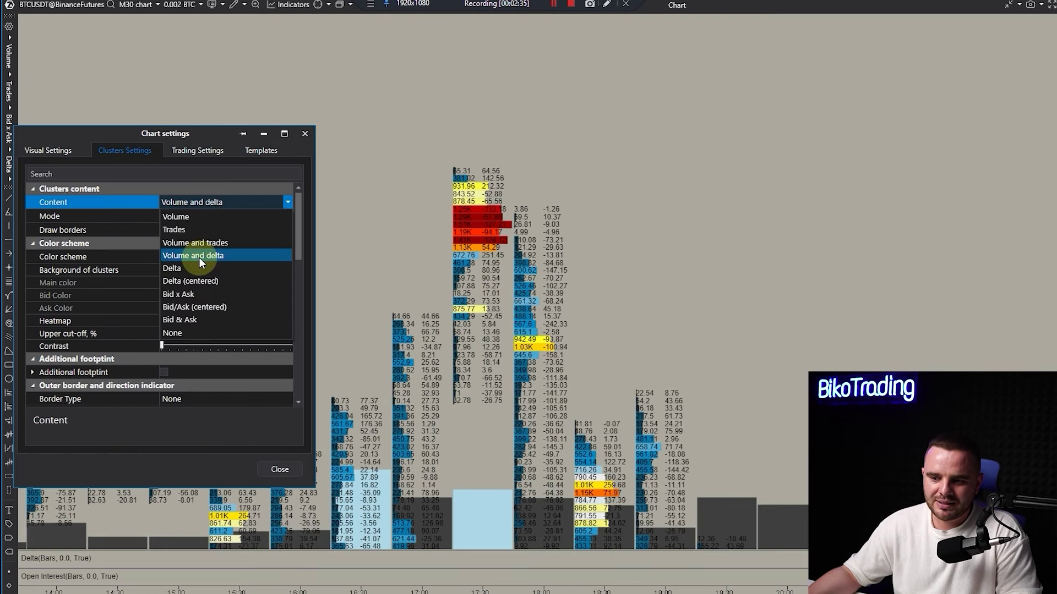
{"action": "left_click", "coordinate": [190, 217]}
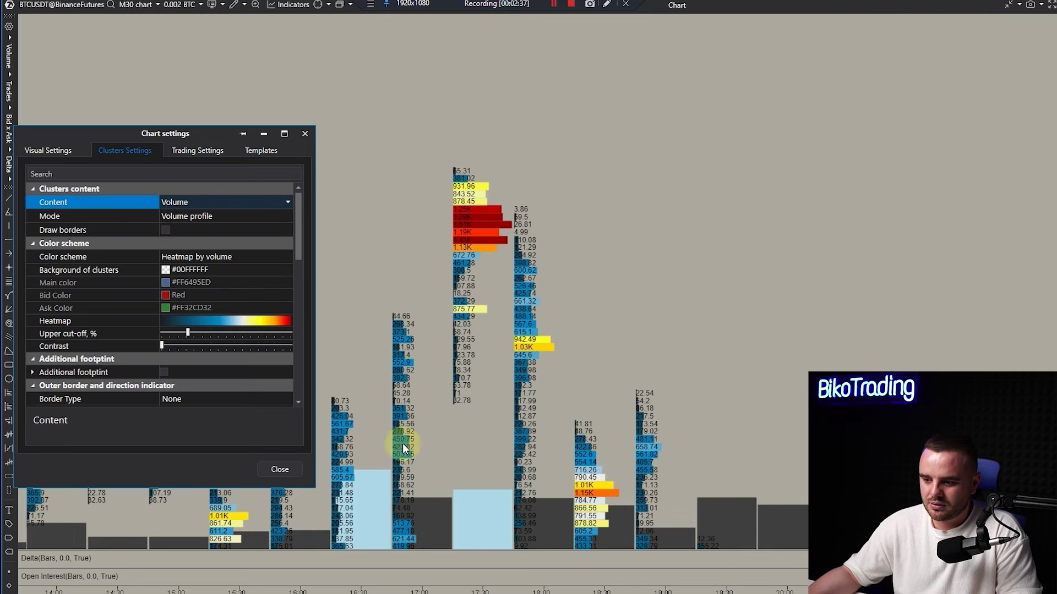
{"action": "left_click", "coordinate": [282, 469]}
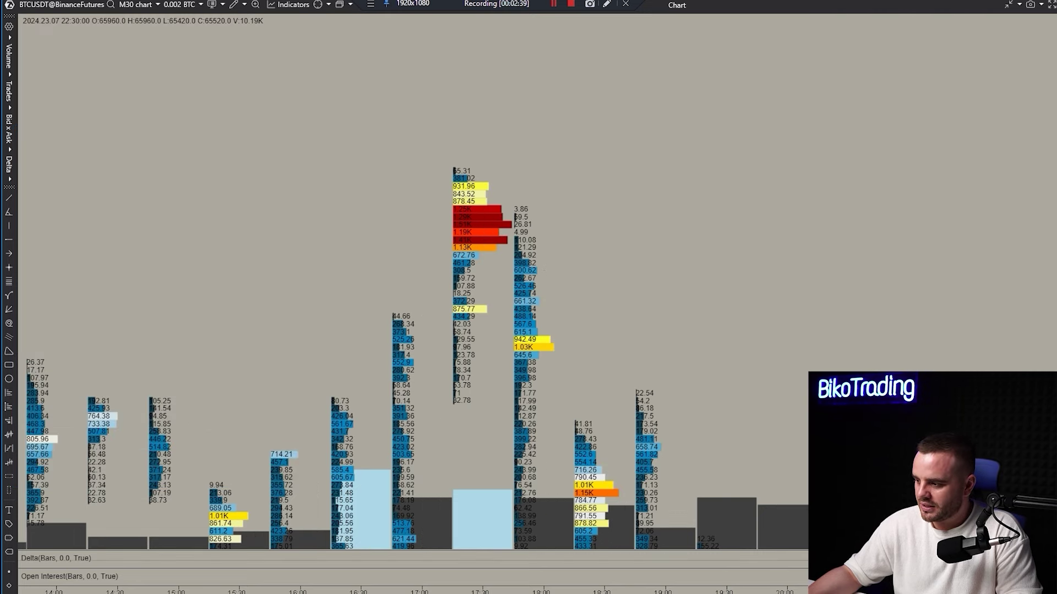
{"action": "left_click", "coordinate": [608, 558]}
{"action": "left_click", "coordinate": [348, 577]}
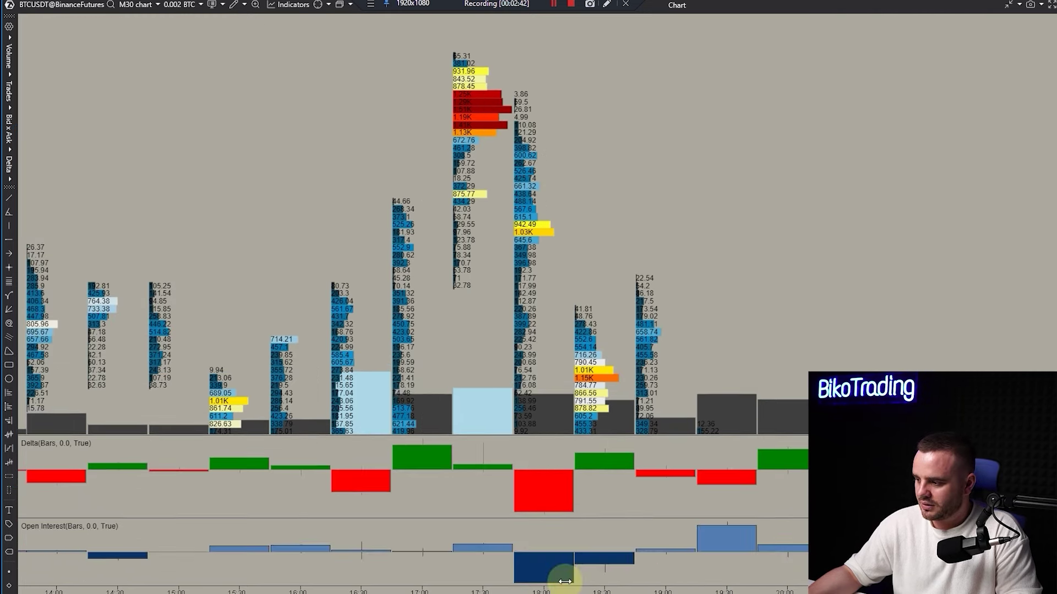
{"action": "scroll", "coordinate": [455, 405], "scroll_direction": "down", "scroll_amount": 5}
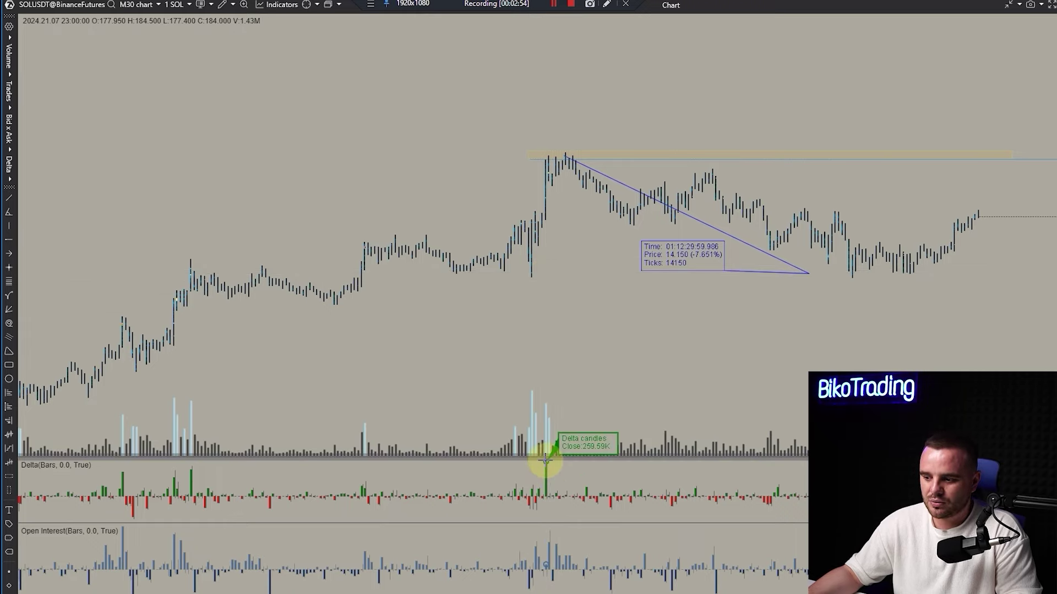
{"action": "left_click_drag", "start_coordinate": [536, 147], "coordinate": [528, 212]}
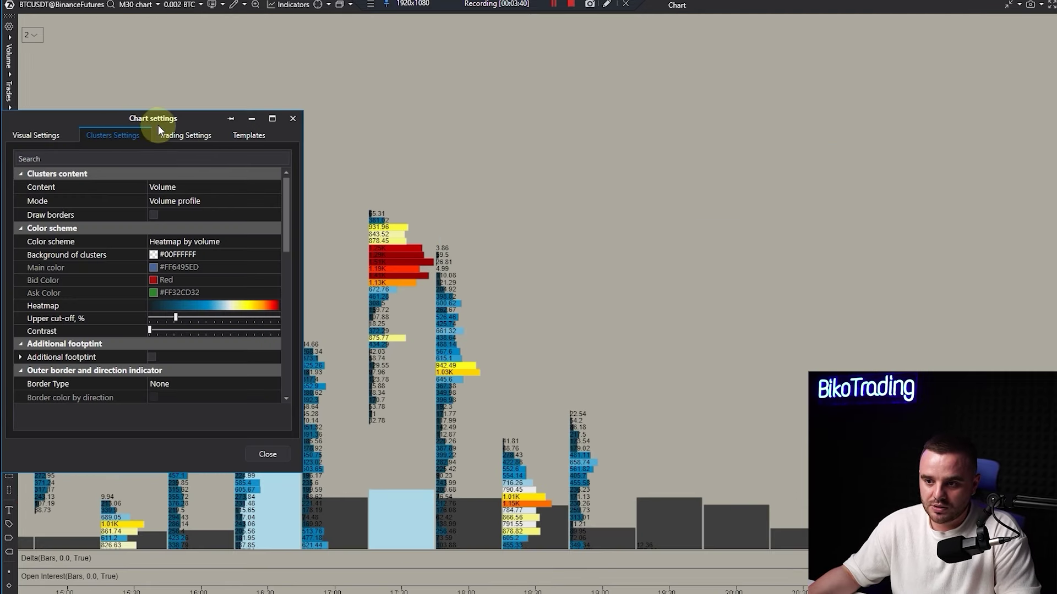
Set the cluster content to Bid x Ask and the mode to Full row
{"action": "left_click", "coordinate": [170, 188]}
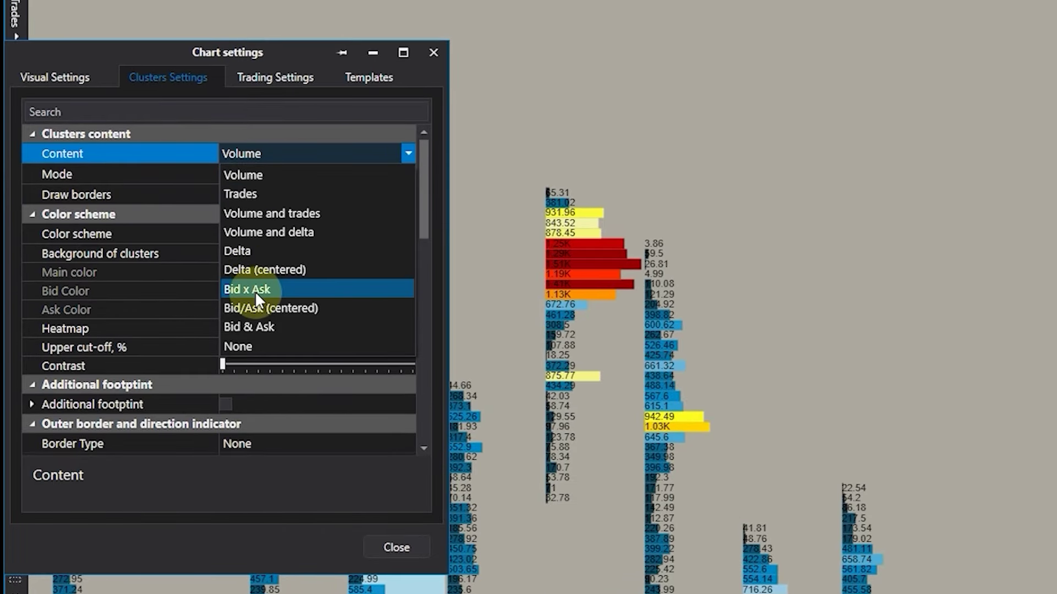
{"action": "left_click", "coordinate": [256, 291]}
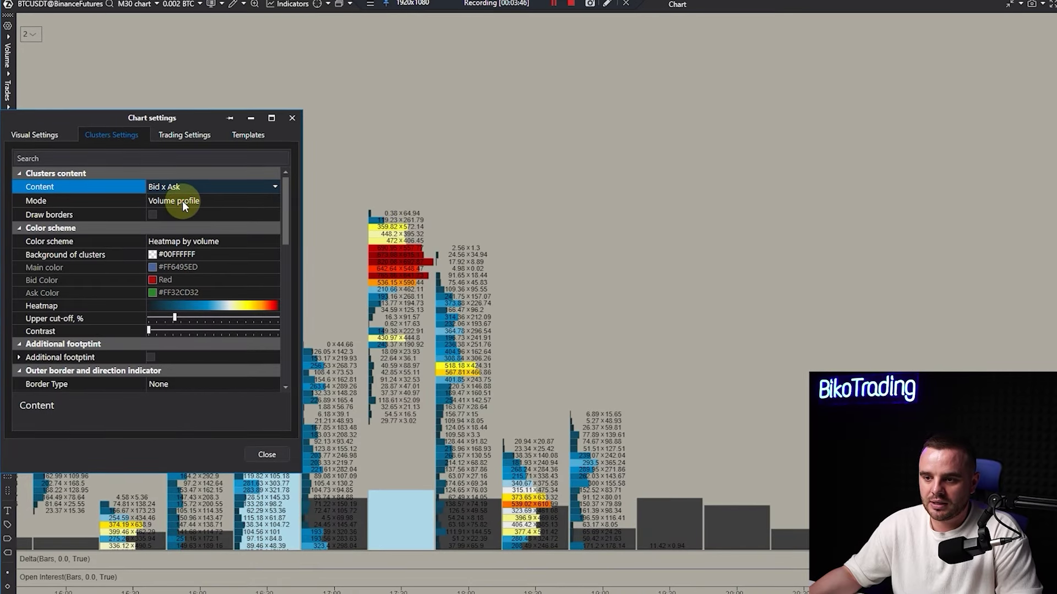
{"action": "left_click", "coordinate": [183, 200]}
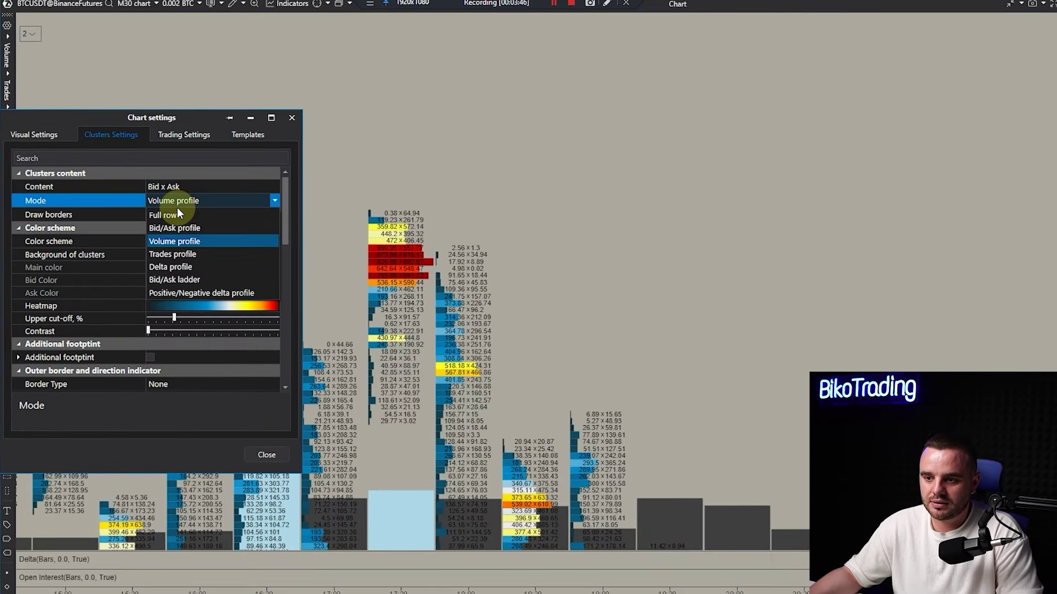
{"action": "left_click", "coordinate": [171, 216]}
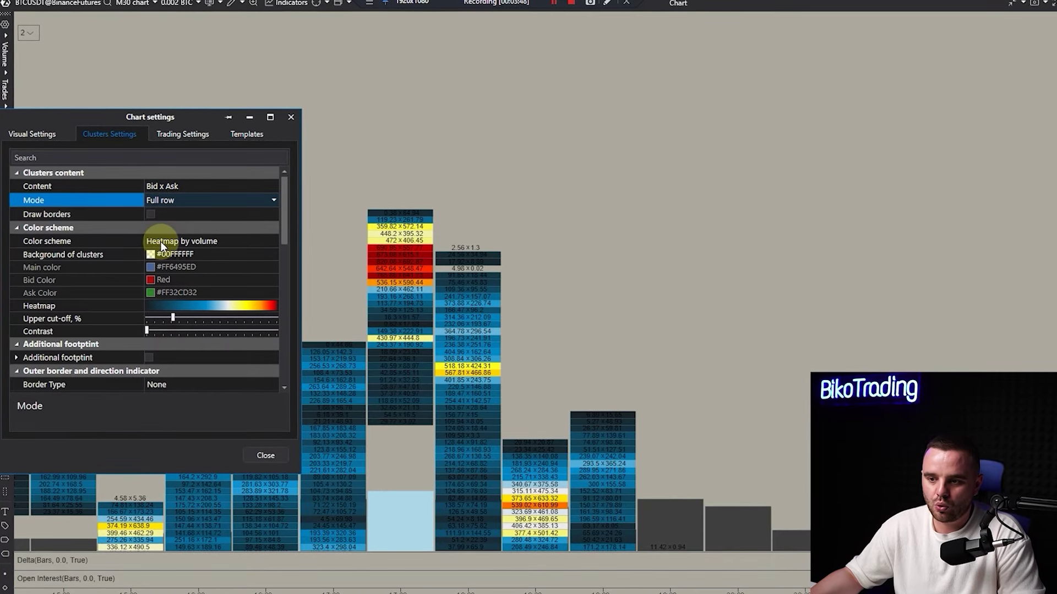
Try the Delta, Volume proportion, Trades proportion and Solid color cluster colour schemes
{"action": "left_click", "coordinate": [160, 241]}
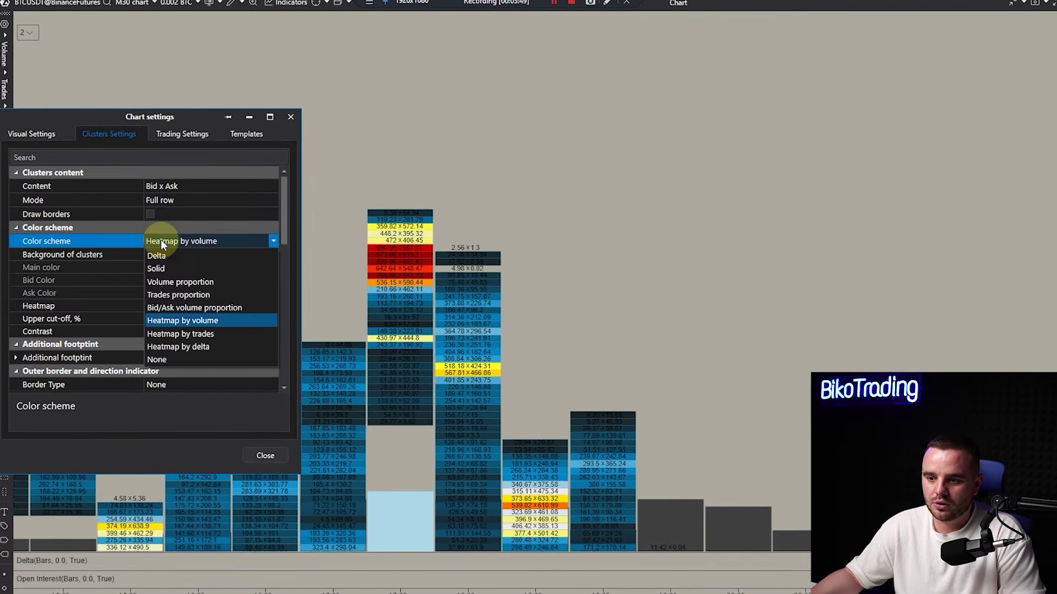
{"action": "left_click", "coordinate": [164, 254]}
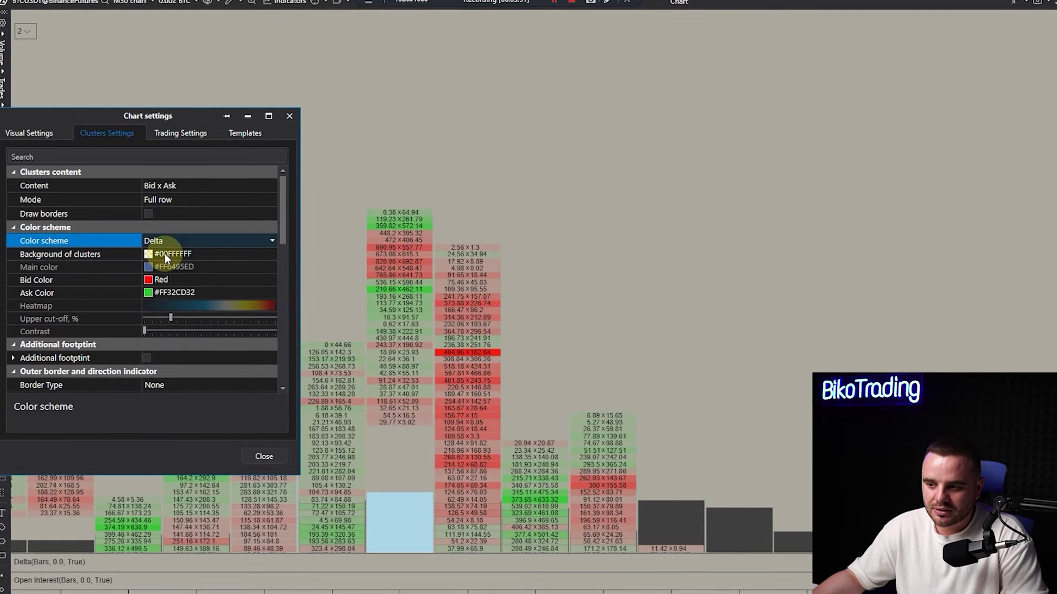
{"action": "left_click", "coordinate": [167, 238]}
{"action": "left_click", "coordinate": [168, 281]}
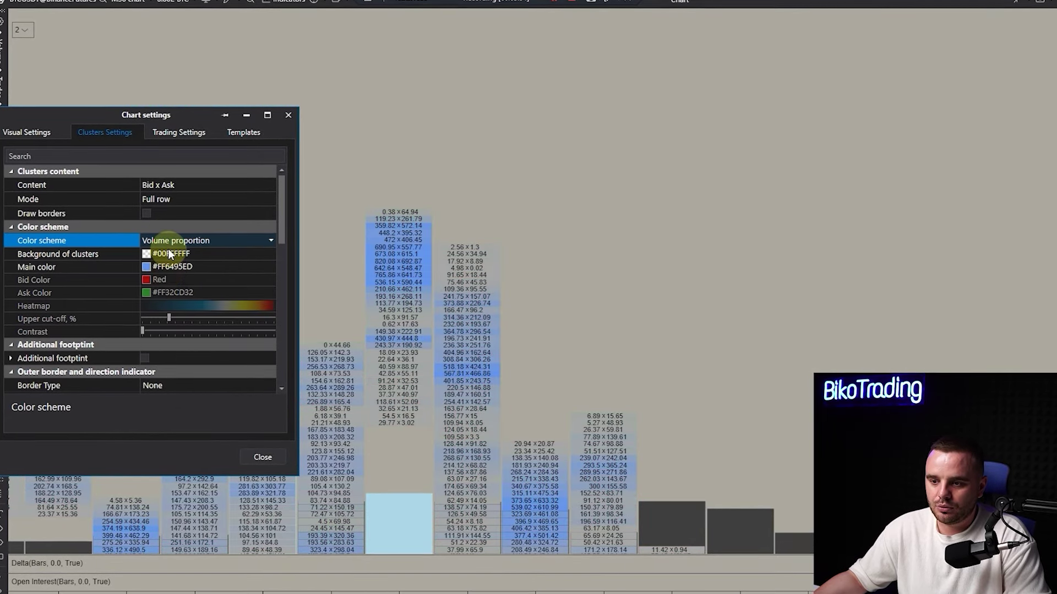
{"action": "left_click", "coordinate": [168, 241]}
{"action": "left_click", "coordinate": [171, 295]}
{"action": "left_click", "coordinate": [165, 241]}
{"action": "left_click", "coordinate": [160, 268]}
Try the heatmap and bid/ask proportion schemes, settling on Heatmap by volume
{"action": "left_click", "coordinate": [157, 242]}
{"action": "left_click", "coordinate": [156, 321]}
{"action": "left_click", "coordinate": [170, 240]}
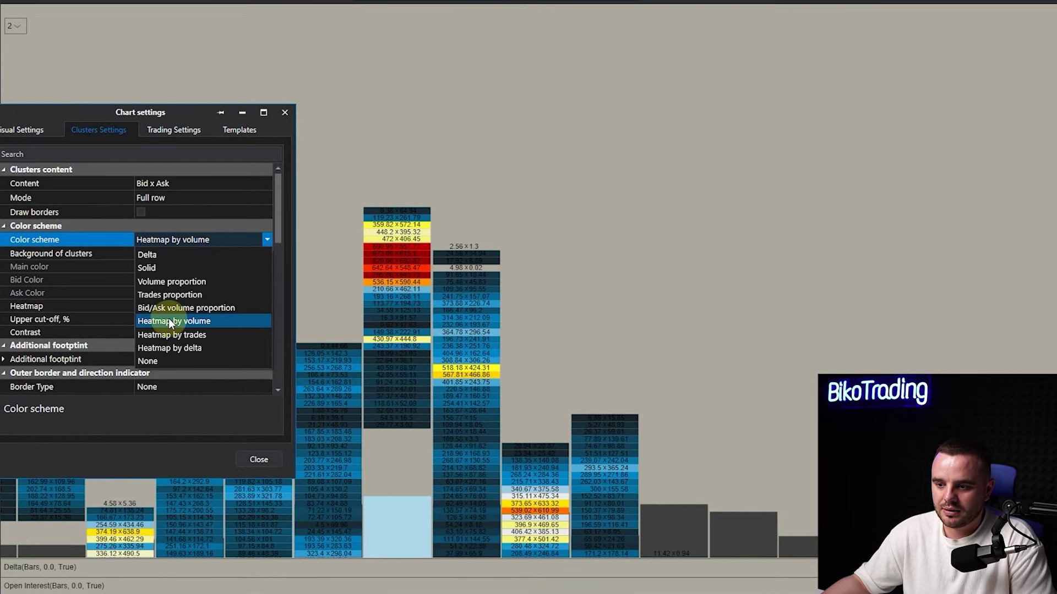
{"action": "left_click", "coordinate": [169, 348]}
{"action": "left_click", "coordinate": [170, 240]}
{"action": "left_click", "coordinate": [174, 336]}
{"action": "left_click", "coordinate": [160, 243]}
{"action": "left_click", "coordinate": [154, 307]}
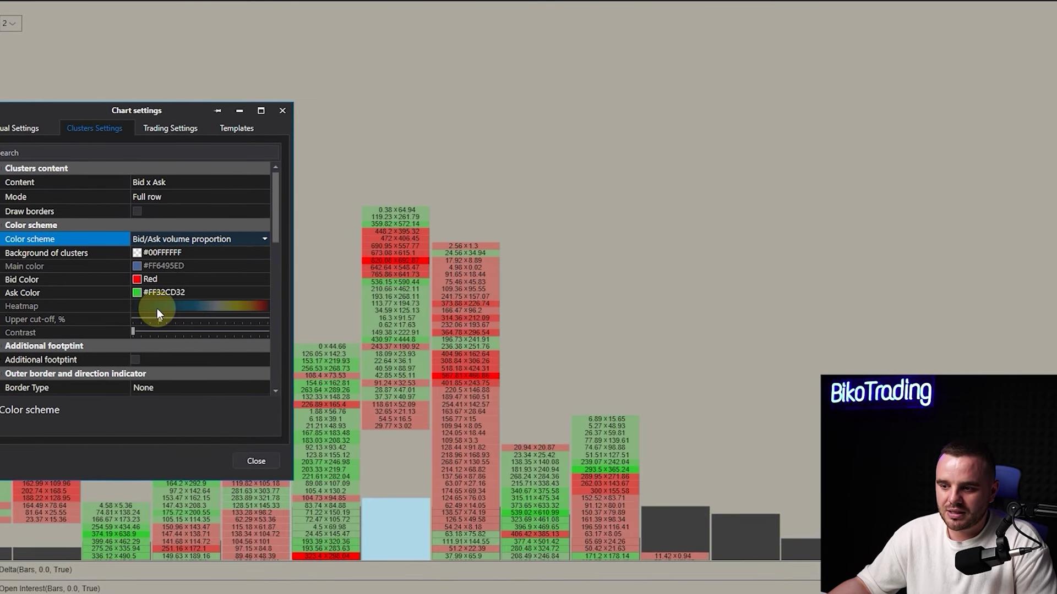
{"action": "left_click", "coordinate": [176, 237]}
{"action": "left_click", "coordinate": [156, 321]}
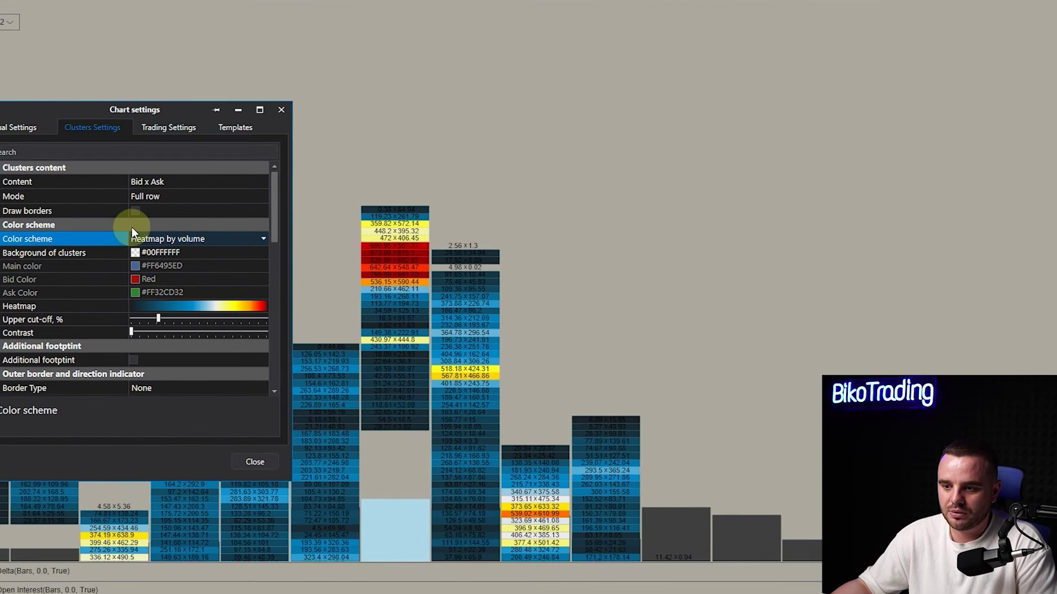
Set cluster content to Volume, keep Heatmap by volume, and turn on Draw borders
{"action": "left_click", "coordinate": [166, 181]}
{"action": "left_click", "coordinate": [156, 200]}
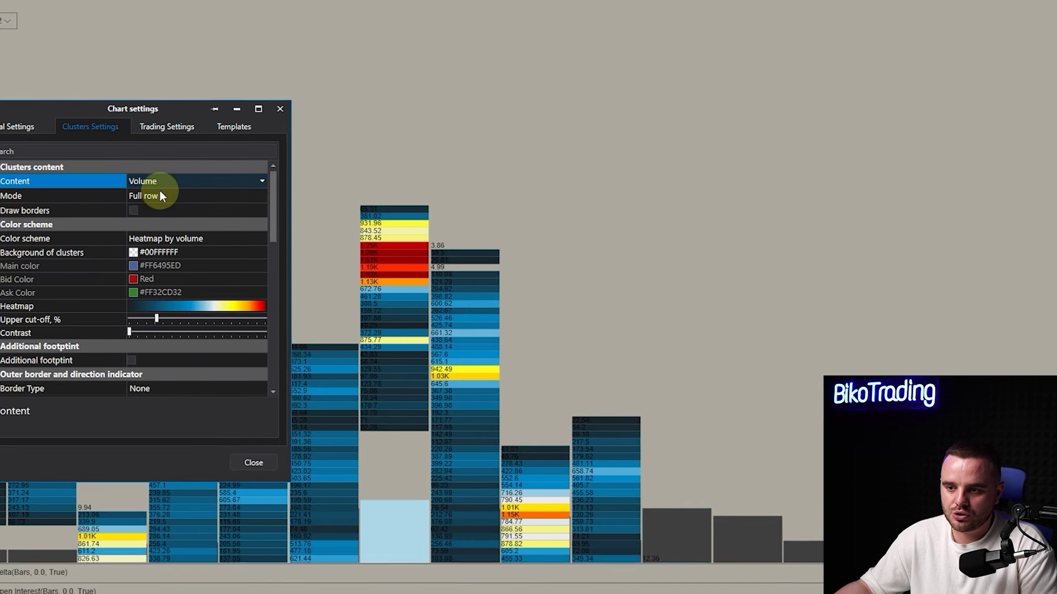
{"action": "left_click", "coordinate": [156, 196]}
{"action": "left_click", "coordinate": [162, 212]}
{"action": "left_click", "coordinate": [157, 240]}
{"action": "left_click", "coordinate": [157, 240]}
{"action": "left_click", "coordinate": [132, 210]}
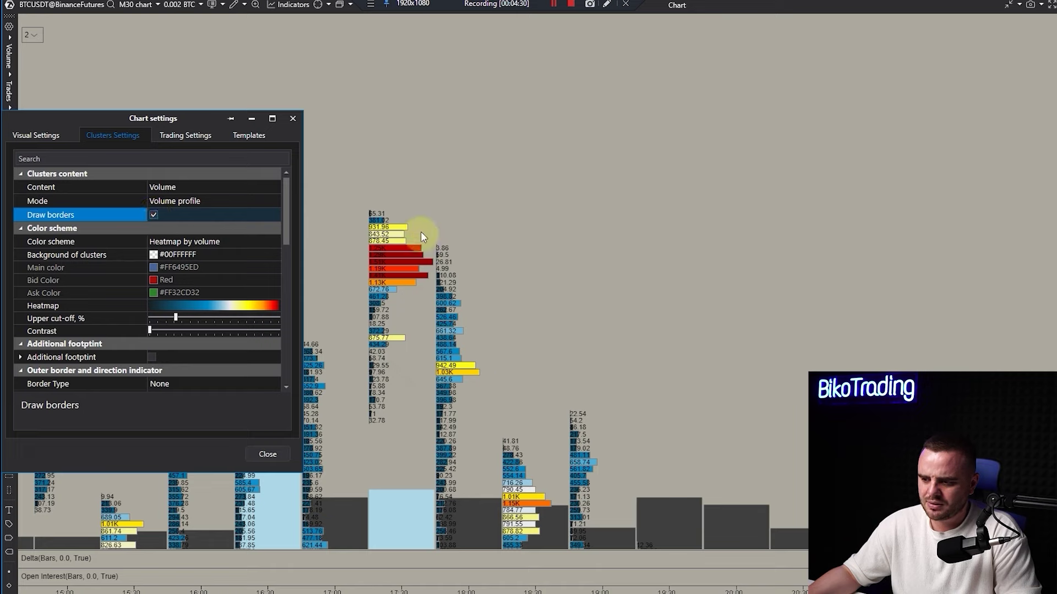
Turn off cluster borders, set heatmap upper cut-off to about 15%, and adjust contrast
{"action": "left_click", "coordinate": [156, 216]}
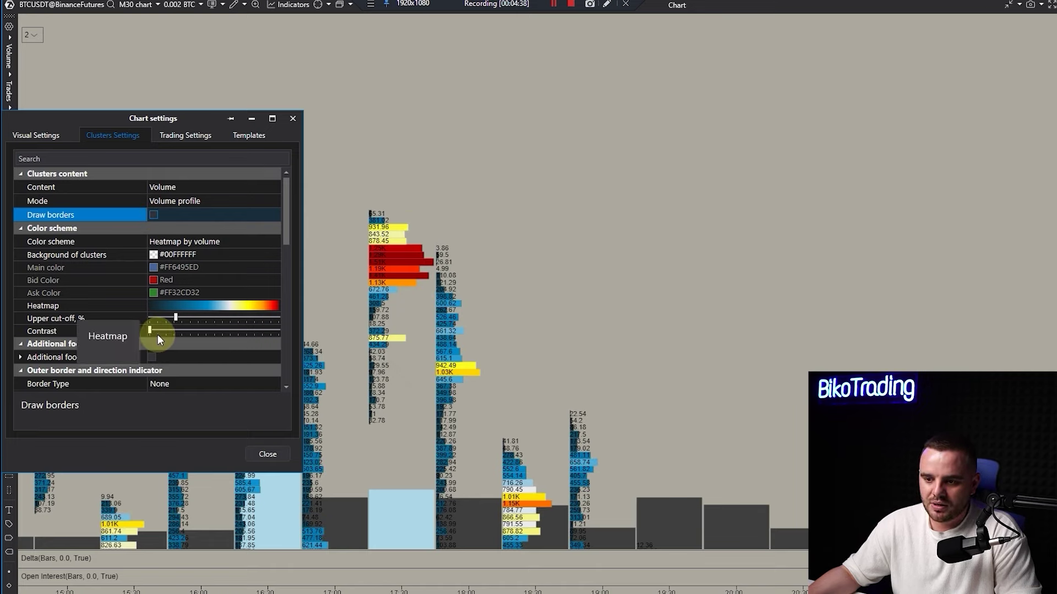
{"action": "left_click_drag", "start_coordinate": [177, 319], "coordinate": [278, 319]}
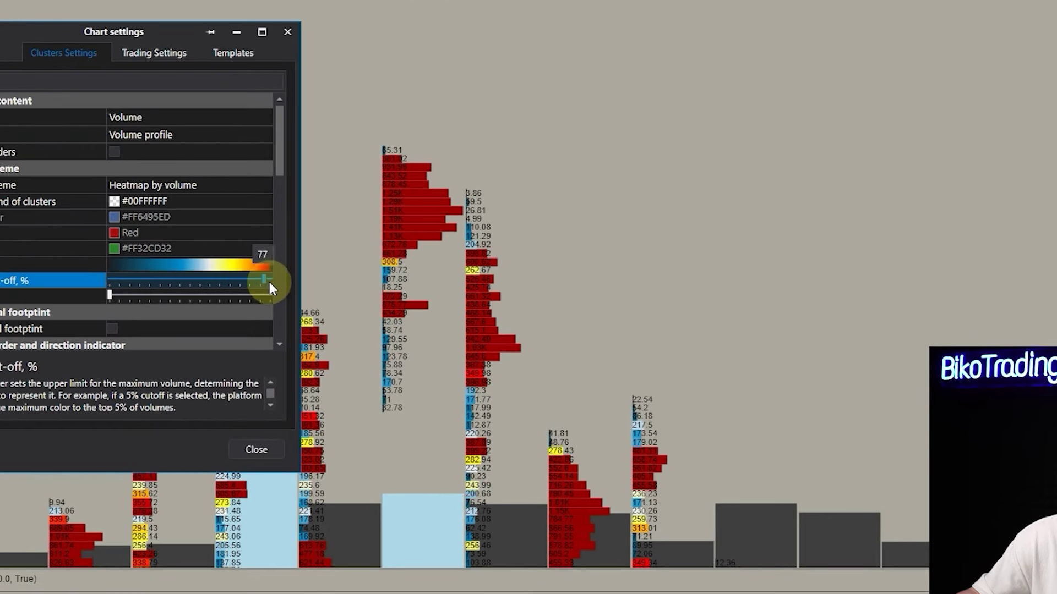
{"action": "left_click_drag", "start_coordinate": [272, 282], "coordinate": [164, 280]}
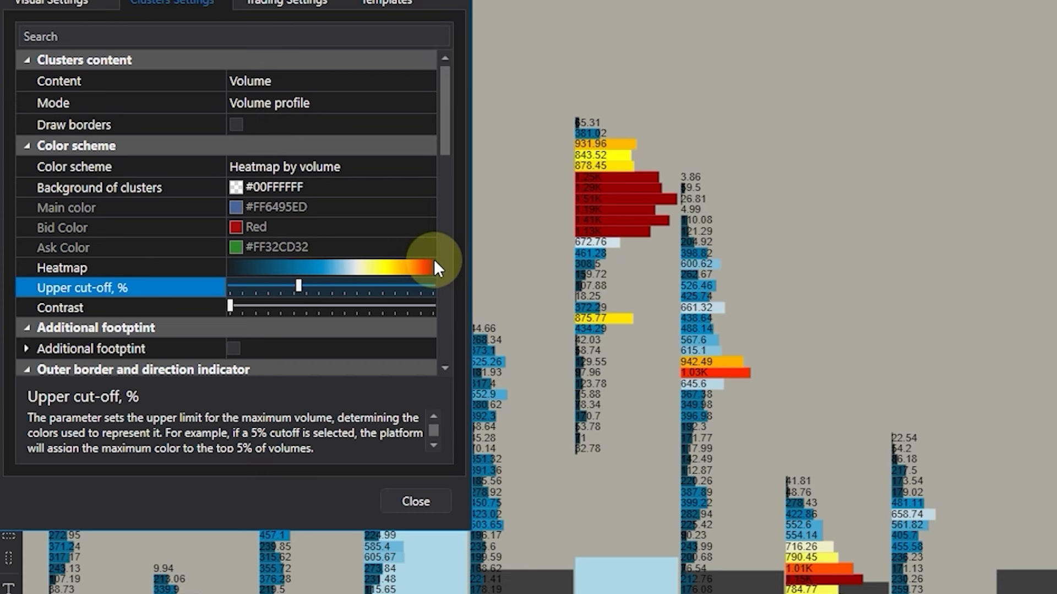
{"action": "left_click_drag", "start_coordinate": [298, 284], "coordinate": [267, 287]}
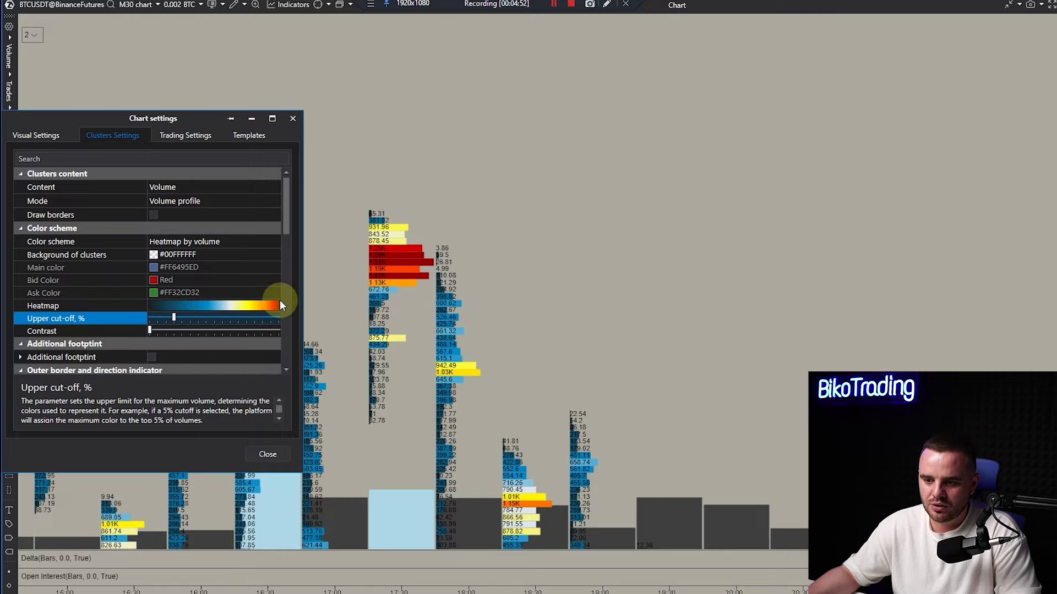
{"action": "left_click_drag", "start_coordinate": [150, 331], "coordinate": [181, 306]}
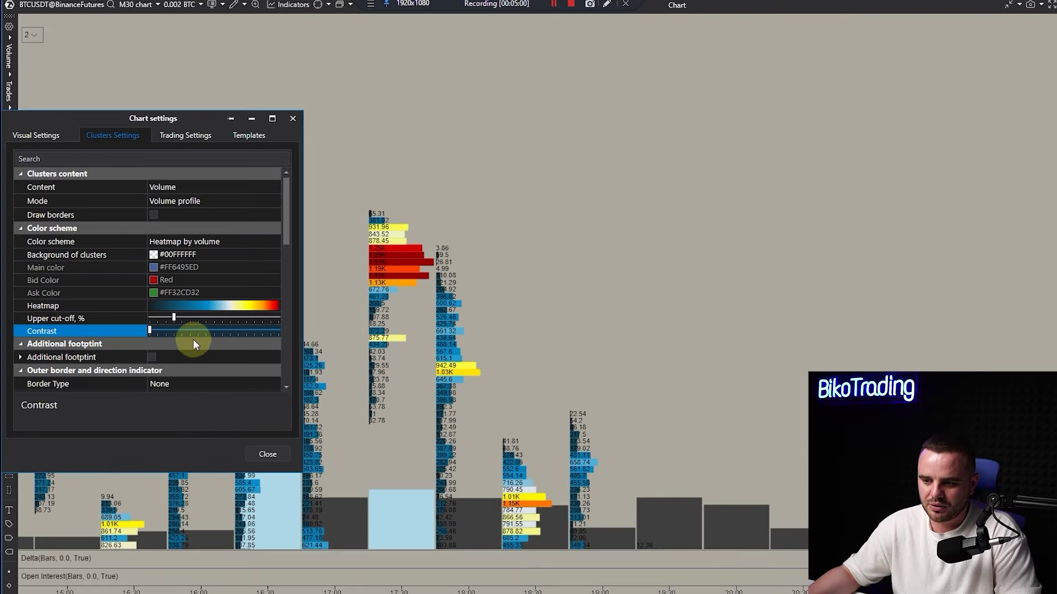
{"action": "scroll", "coordinate": [209, 359], "scroll_direction": "down", "scroll_amount": 1}
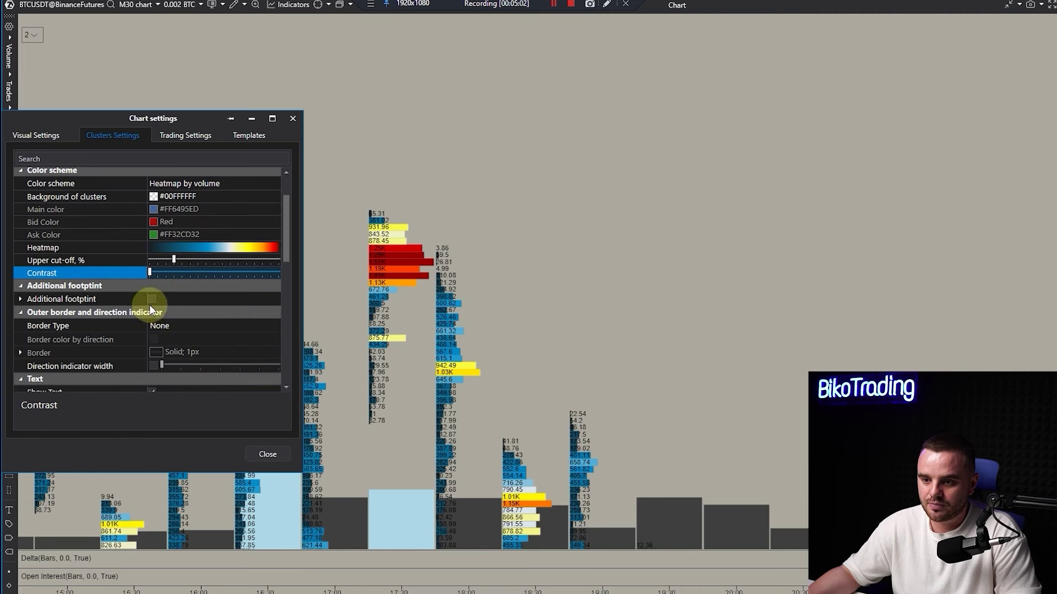
{"action": "left_click", "coordinate": [152, 299]}
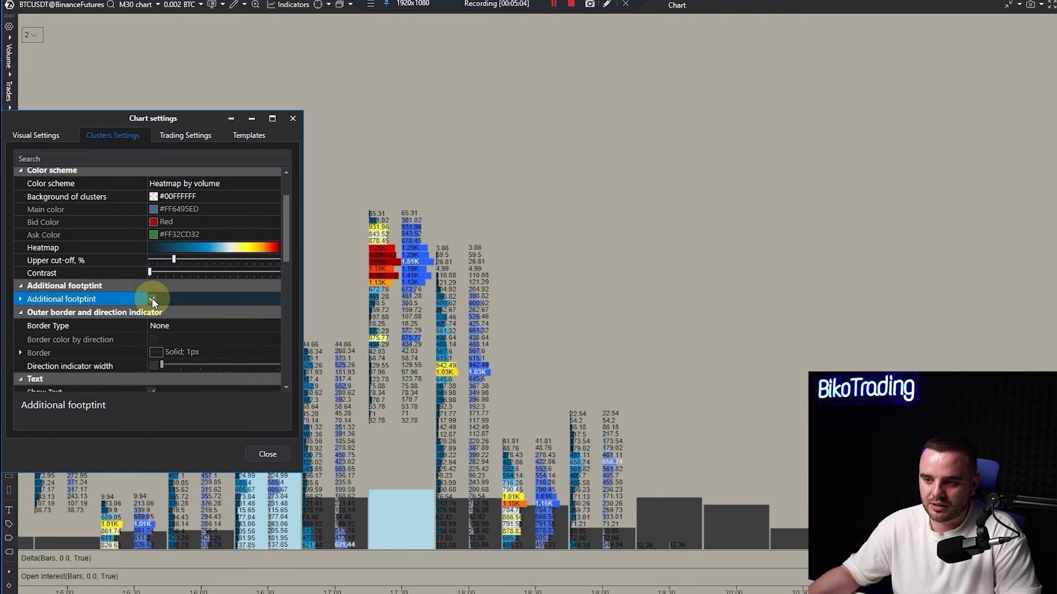
{"action": "left_click", "coordinate": [152, 298]}
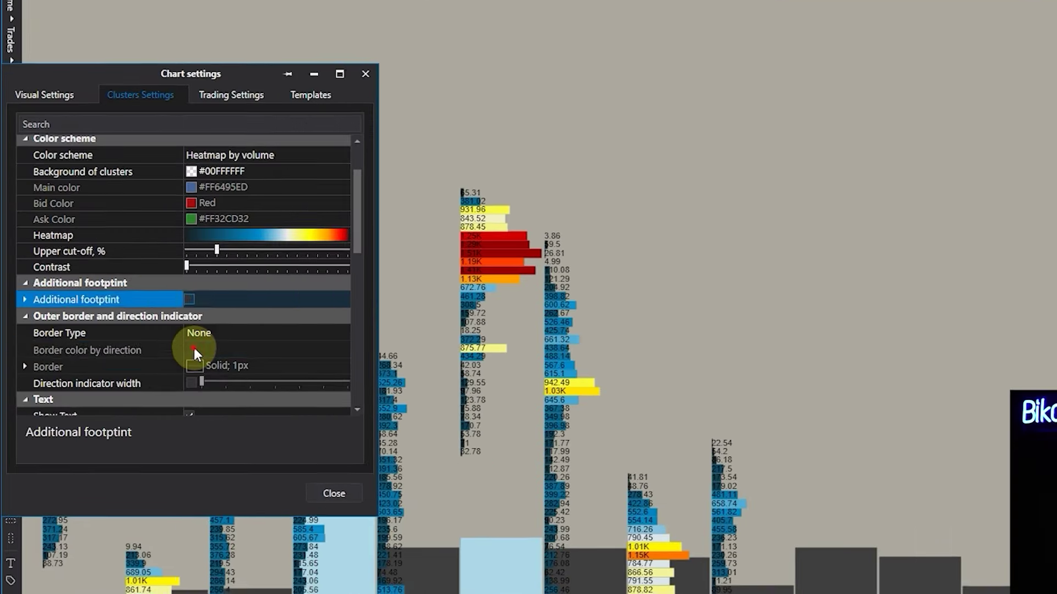
{"action": "left_click", "coordinate": [157, 341]}
{"action": "left_click", "coordinate": [159, 326]}
{"action": "left_click", "coordinate": [160, 325]}
{"action": "left_click", "coordinate": [210, 345]}
{"action": "left_click", "coordinate": [219, 335]}
{"action": "left_click", "coordinate": [219, 354]}
{"action": "scroll", "coordinate": [226, 338], "scroll_direction": "down", "scroll_amount": 1}
{"action": "left_click", "coordinate": [225, 339]}
{"action": "left_click", "coordinate": [232, 388]}
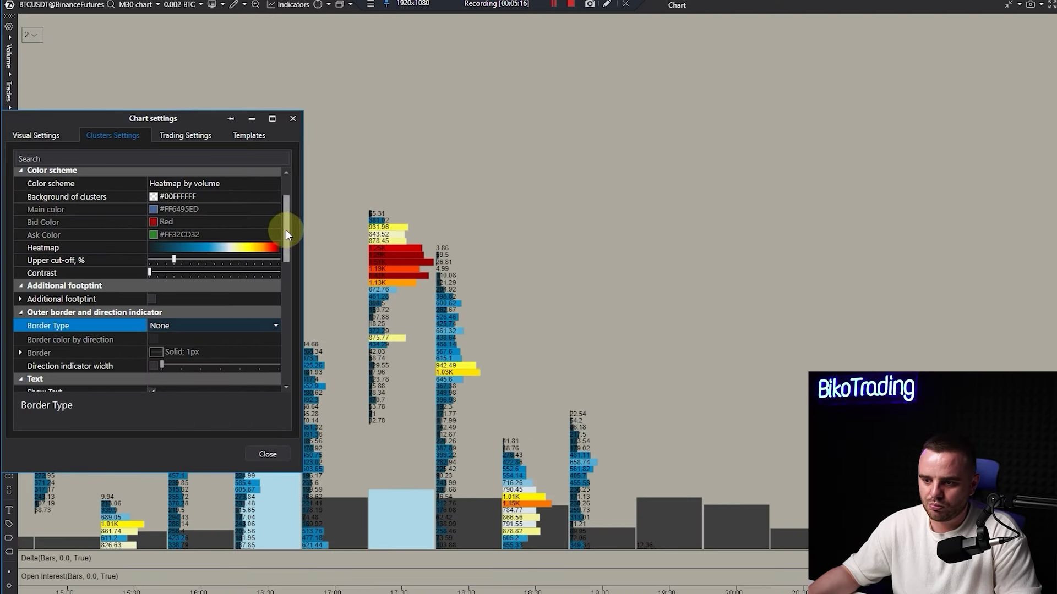
Toggle automatic text sizing off and back on for the cluster text
{"action": "scroll", "coordinate": [286, 234], "scroll_direction": "down", "scroll_amount": 3}
{"action": "left_click", "coordinate": [150, 300]}
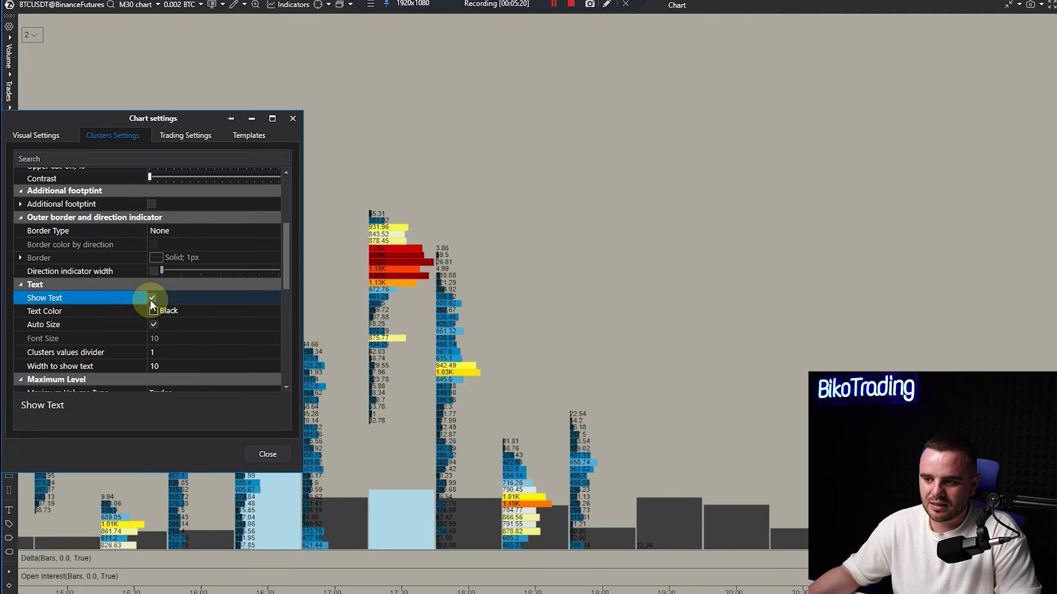
{"action": "left_click", "coordinate": [154, 325]}
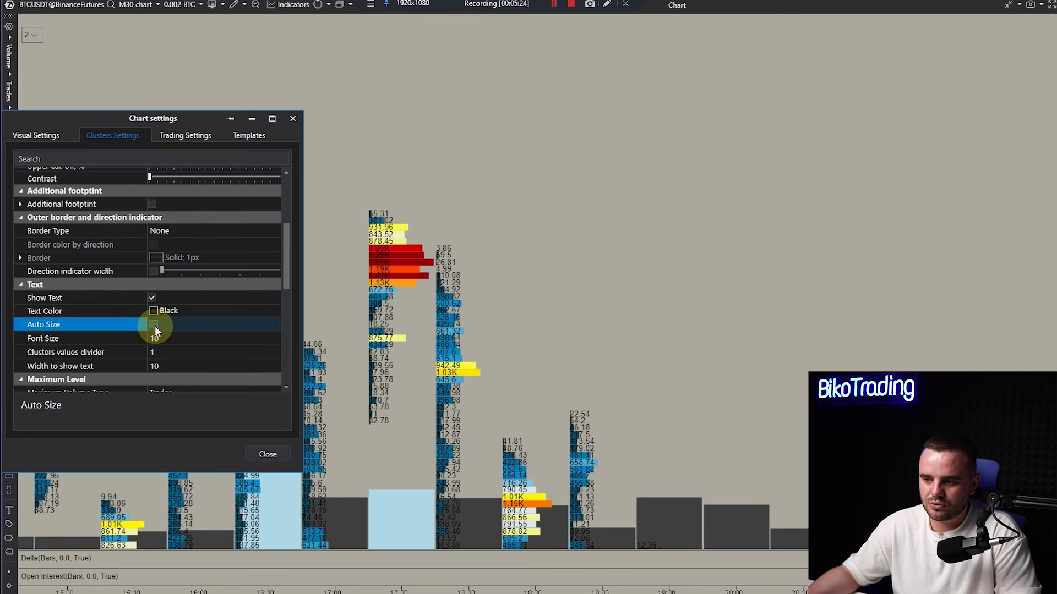
{"action": "left_click", "coordinate": [153, 324]}
Set the Maximum Level's Maximum Volume Type to Volume
{"action": "scroll", "coordinate": [184, 330], "scroll_direction": "down", "scroll_amount": 2}
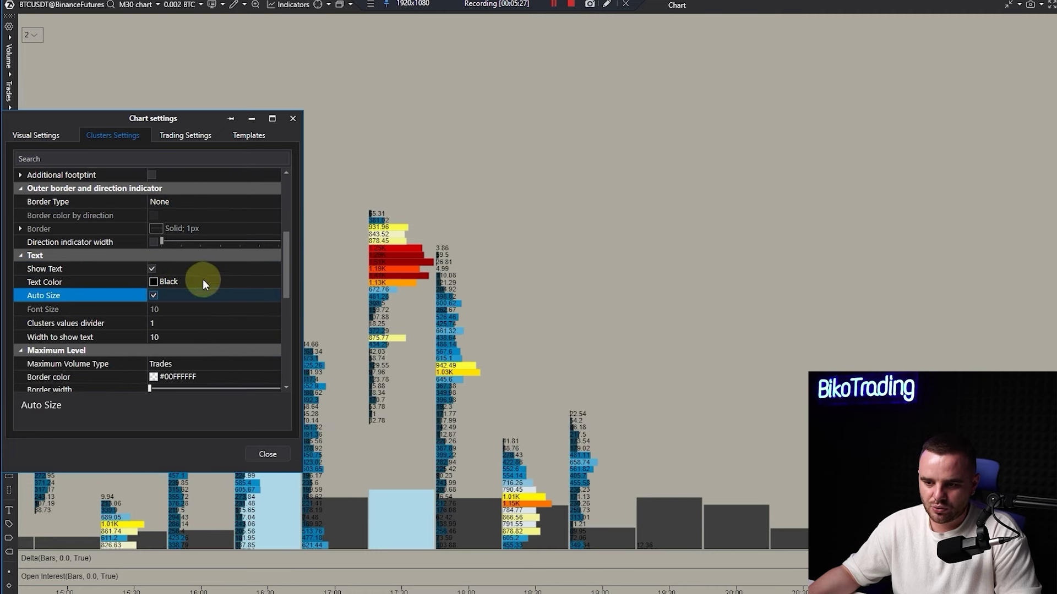
{"action": "scroll", "coordinate": [202, 281], "scroll_direction": "down", "scroll_amount": 2}
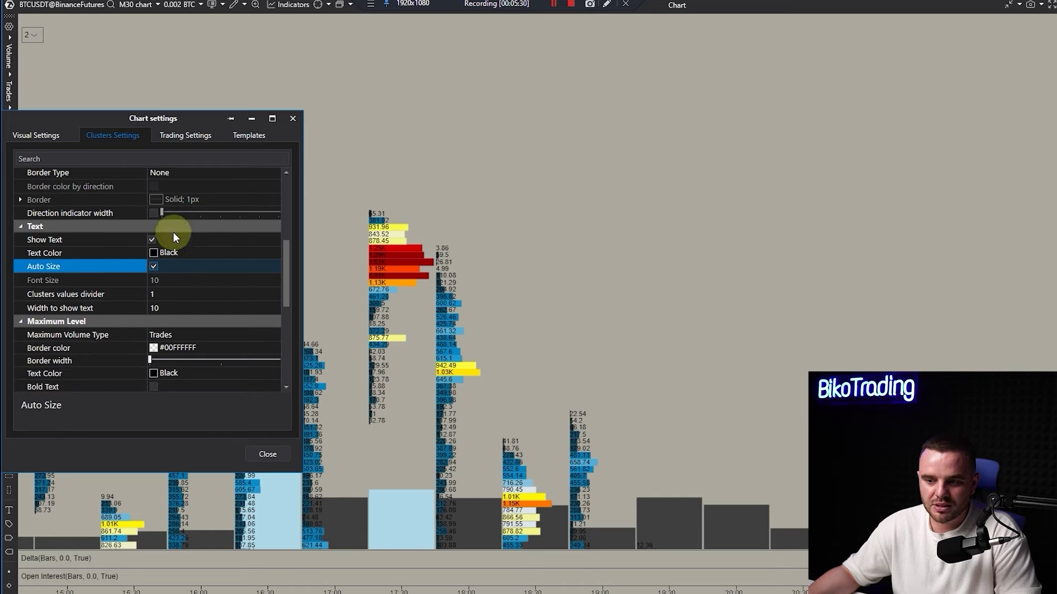
{"action": "scroll", "coordinate": [185, 296], "scroll_direction": "down", "scroll_amount": 2}
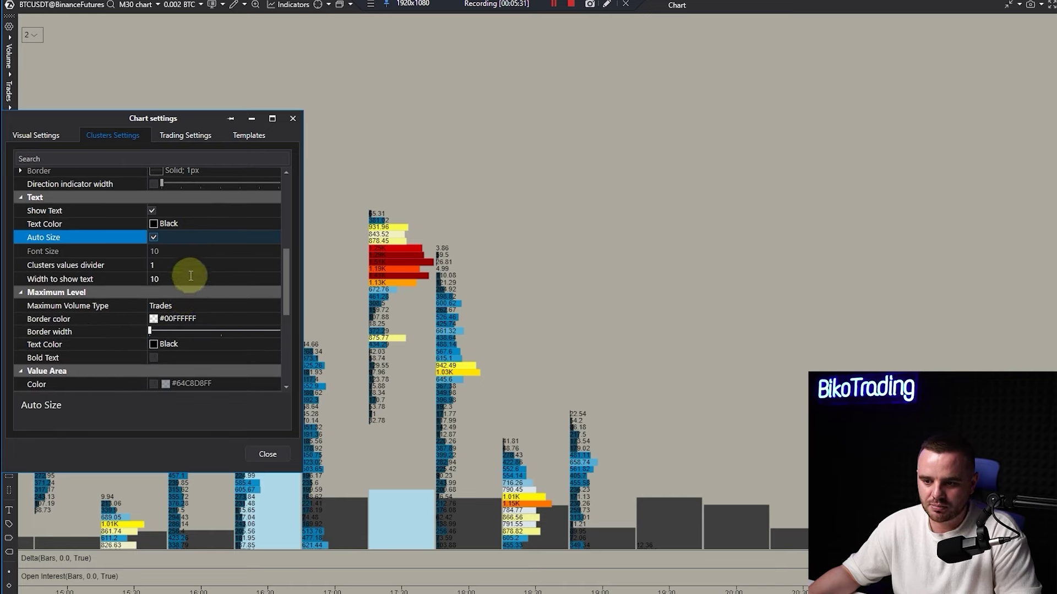
{"action": "left_click", "coordinate": [57, 303]}
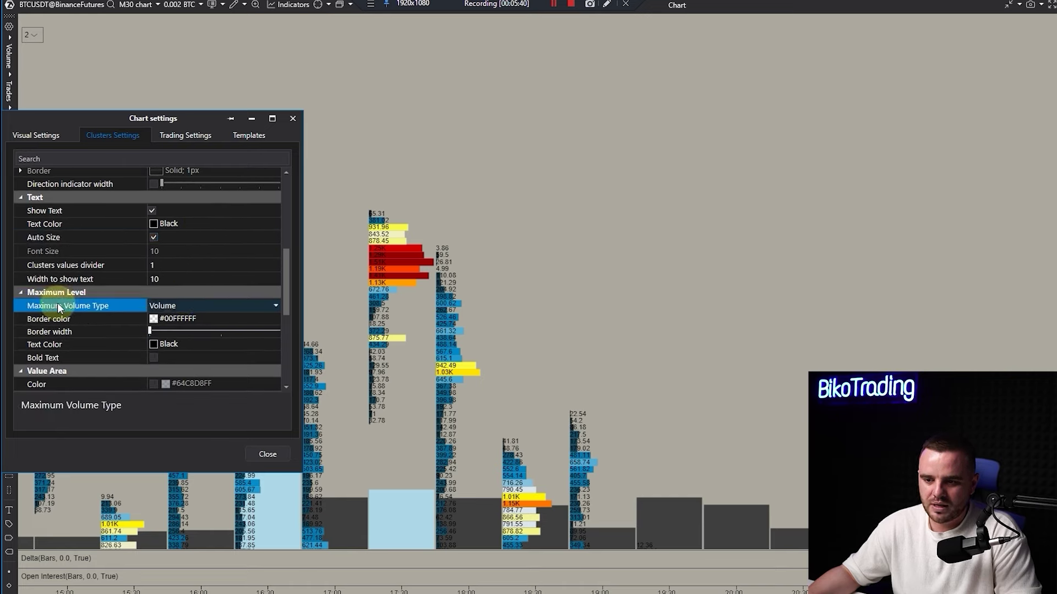
{"action": "left_click", "coordinate": [188, 310]}
{"action": "left_click", "coordinate": [204, 320]}
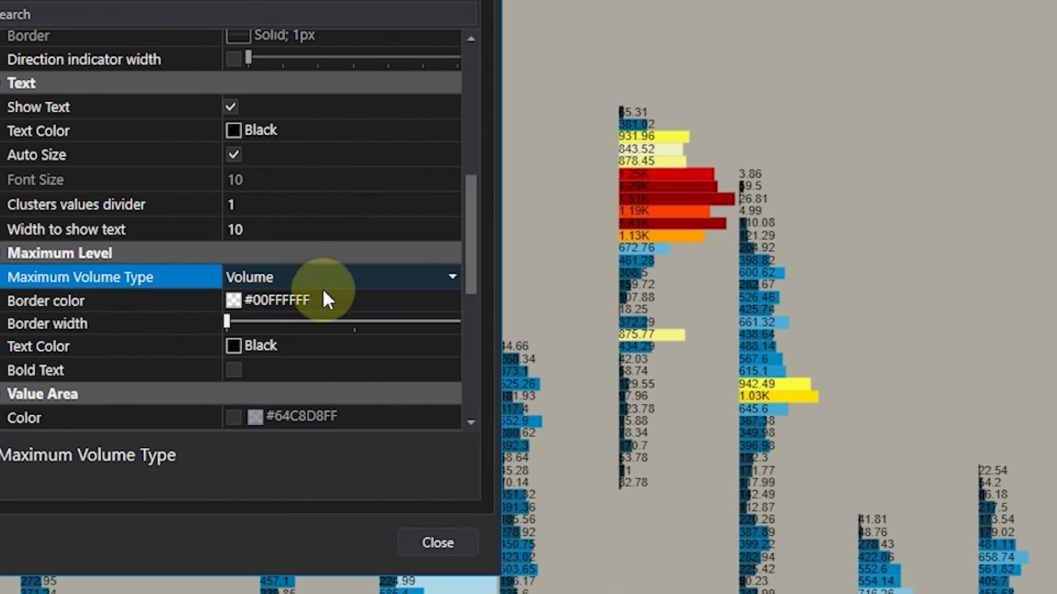
Try a black maximum level border, then set it back to transparent
{"action": "left_click", "coordinate": [276, 298]}
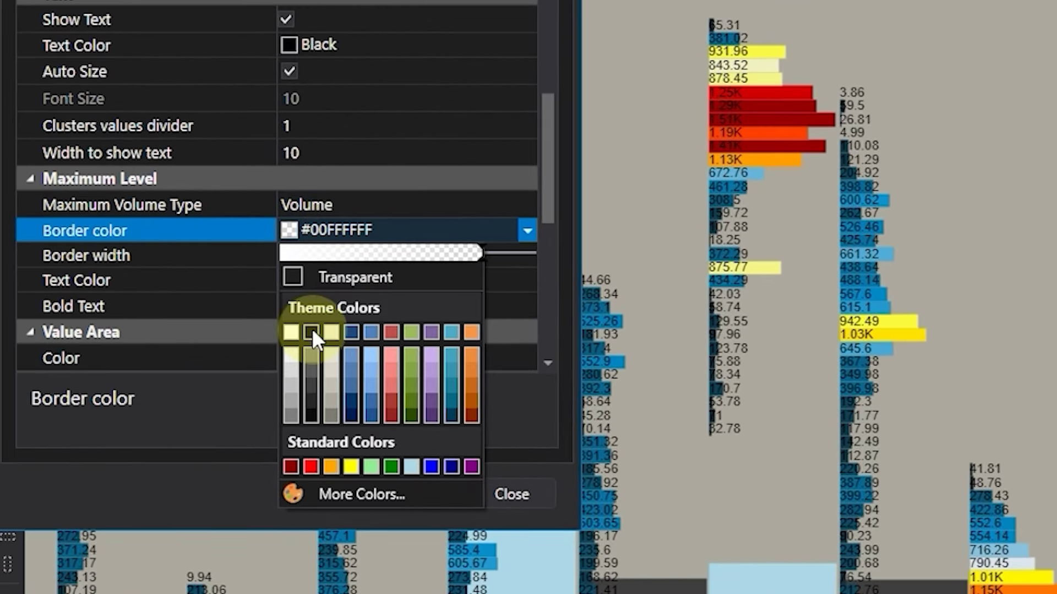
{"action": "left_click", "coordinate": [311, 332]}
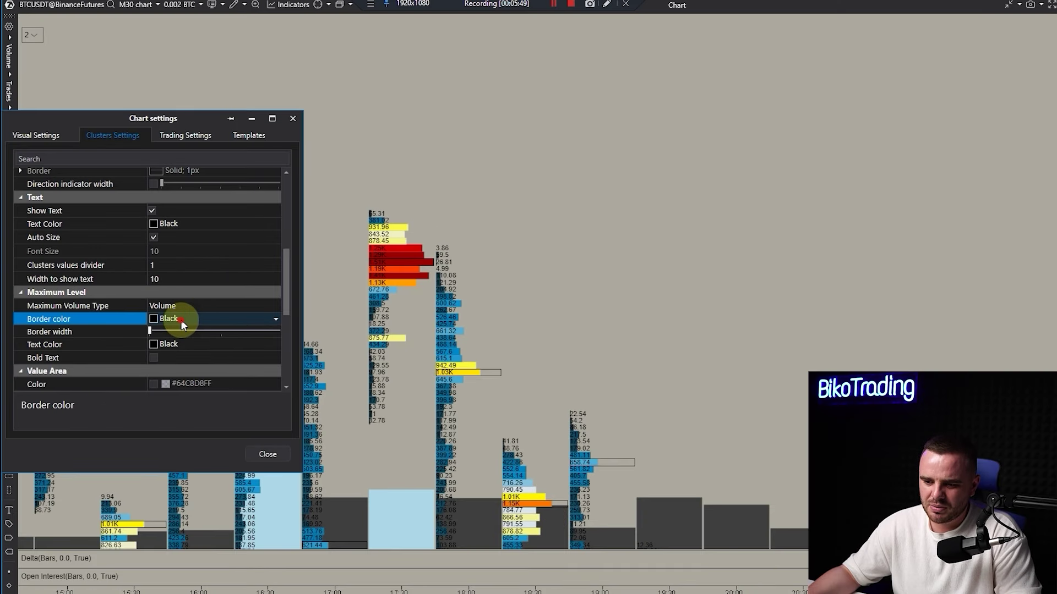
{"action": "left_click", "coordinate": [181, 322]}
{"action": "left_click", "coordinate": [172, 344]}
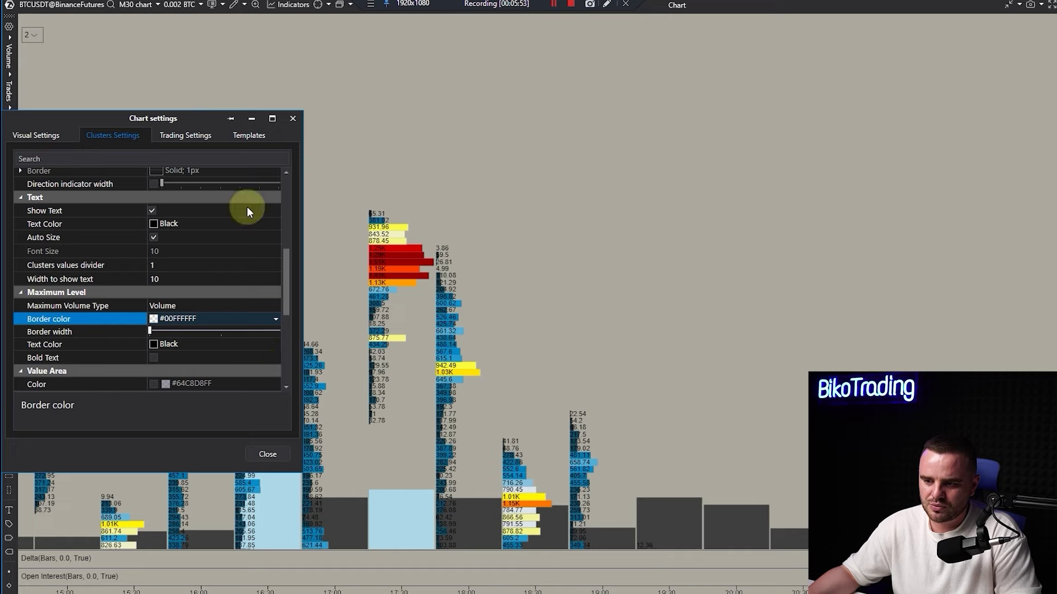
{"action": "scroll", "coordinate": [184, 307], "scroll_direction": "down", "scroll_amount": 2}
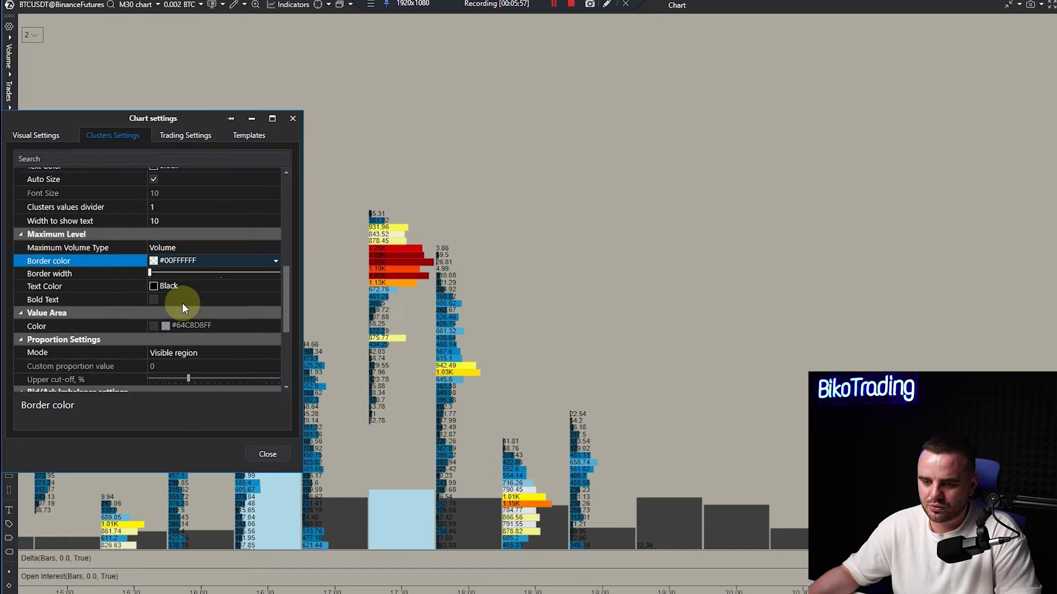
Try Bar proportion mode, revert to Visible region, and enable Bid/Ask imbalance highlighting
{"action": "scroll", "coordinate": [207, 296], "scroll_direction": "down", "scroll_amount": 3}
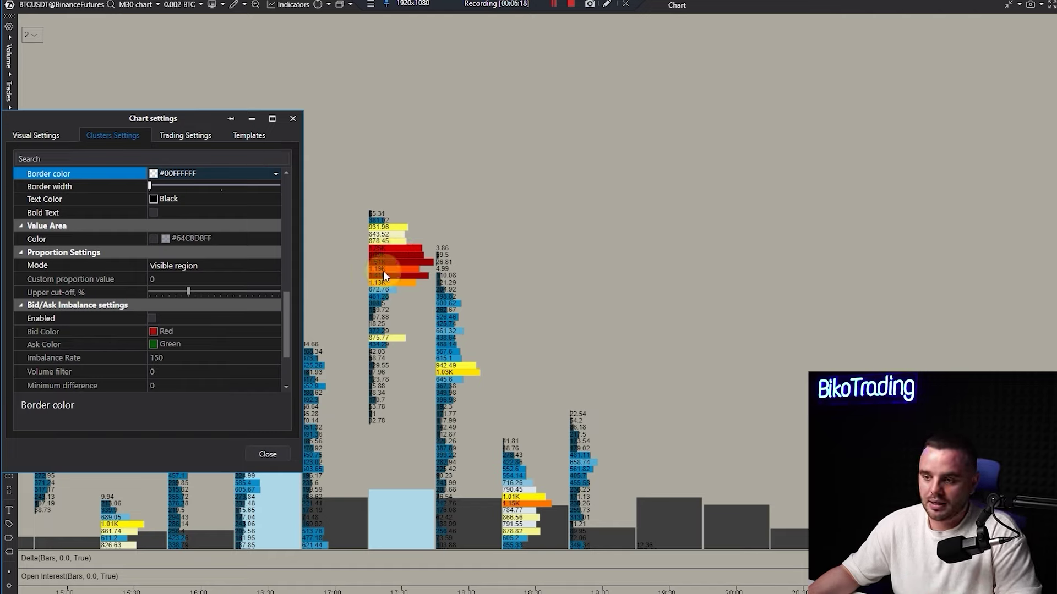
{"action": "left_click", "coordinate": [183, 269]}
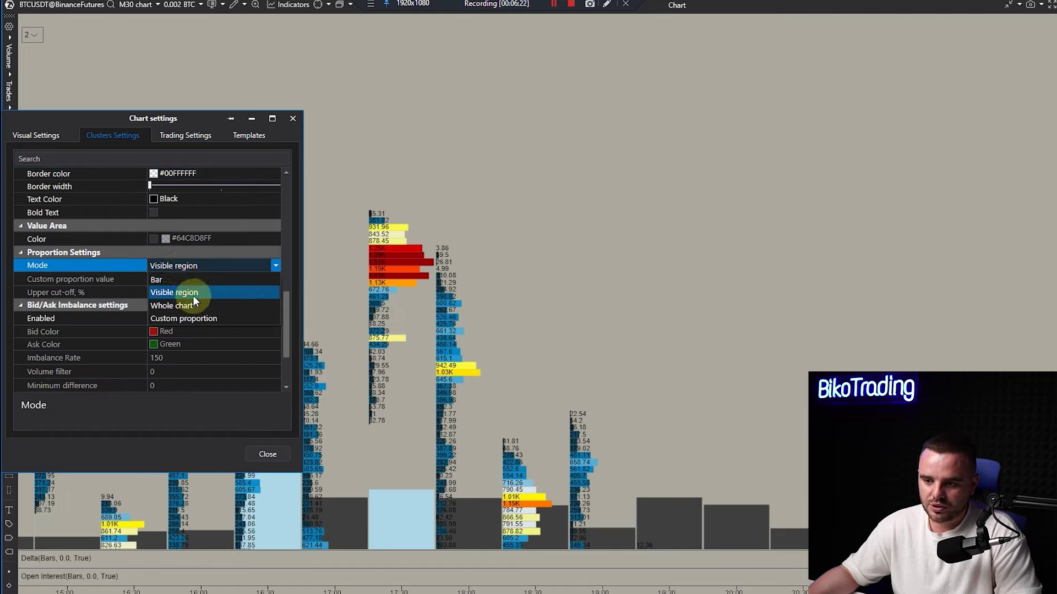
{"action": "left_click", "coordinate": [179, 280]}
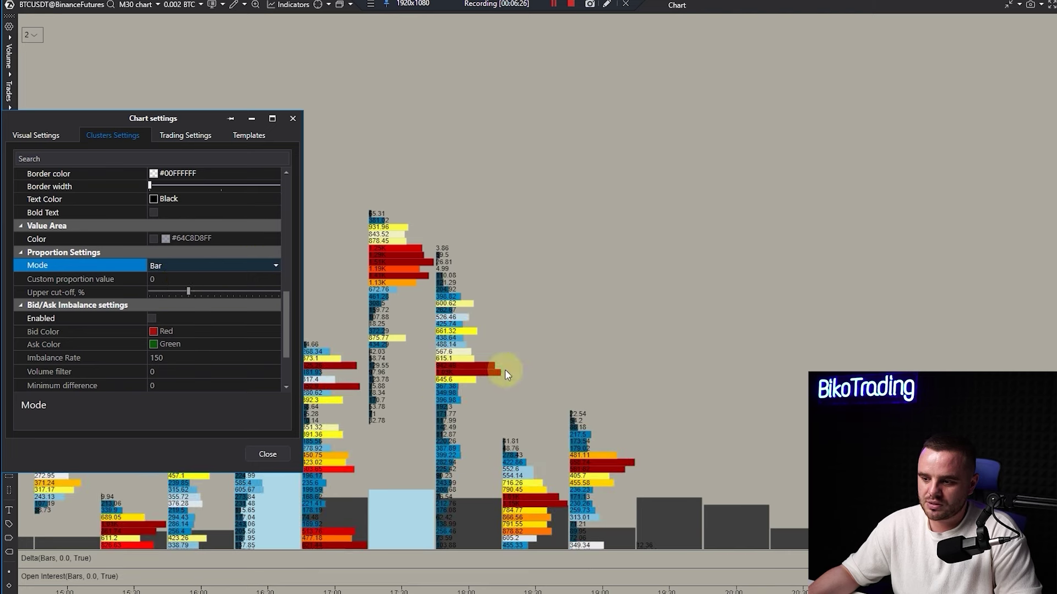
{"action": "left_click", "coordinate": [170, 269]}
{"action": "left_click", "coordinate": [184, 279]}
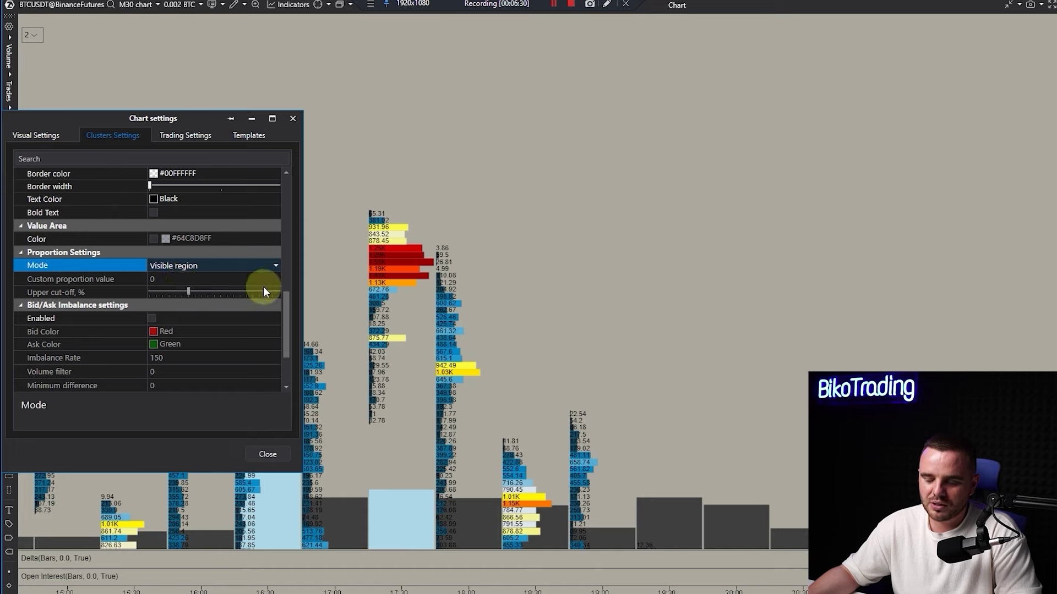
{"action": "scroll", "coordinate": [257, 302], "scroll_direction": "down", "scroll_amount": 1}
{"action": "left_click", "coordinate": [152, 289]}
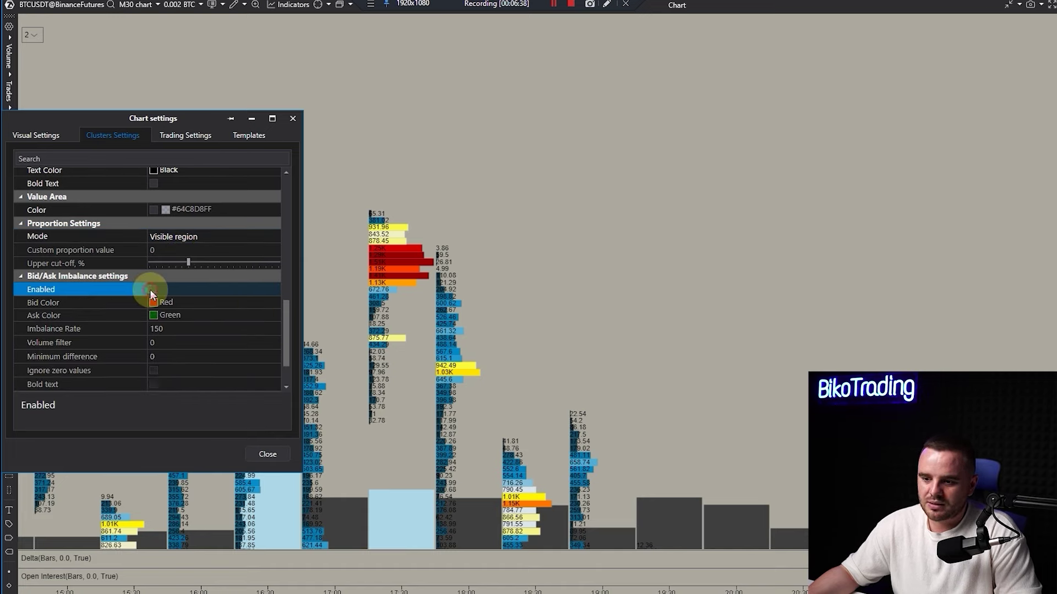
Scroll through the ES M5 chart's Clusters Settings showing Bid/Ask (centered) content
{"action": "scroll", "coordinate": [187, 326], "scroll_direction": "up", "scroll_amount": 3}
{"action": "scroll", "coordinate": [176, 326], "scroll_direction": "down", "scroll_amount": 3}
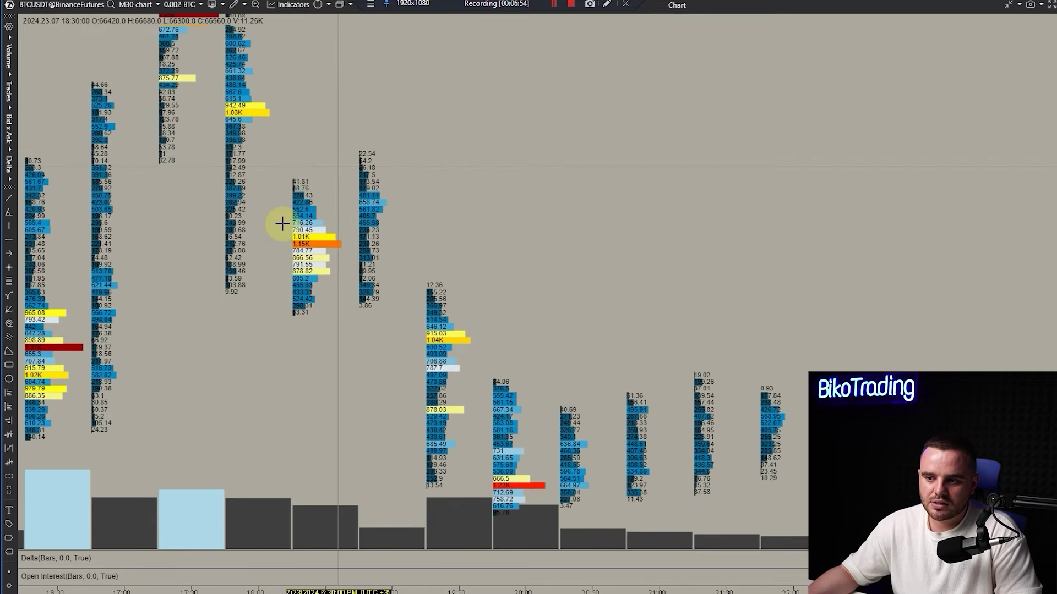
{"action": "scroll", "coordinate": [319, 213], "scroll_direction": "down", "scroll_amount": 3}
{"action": "scroll", "coordinate": [319, 212], "scroll_direction": "down", "scroll_amount": 6}
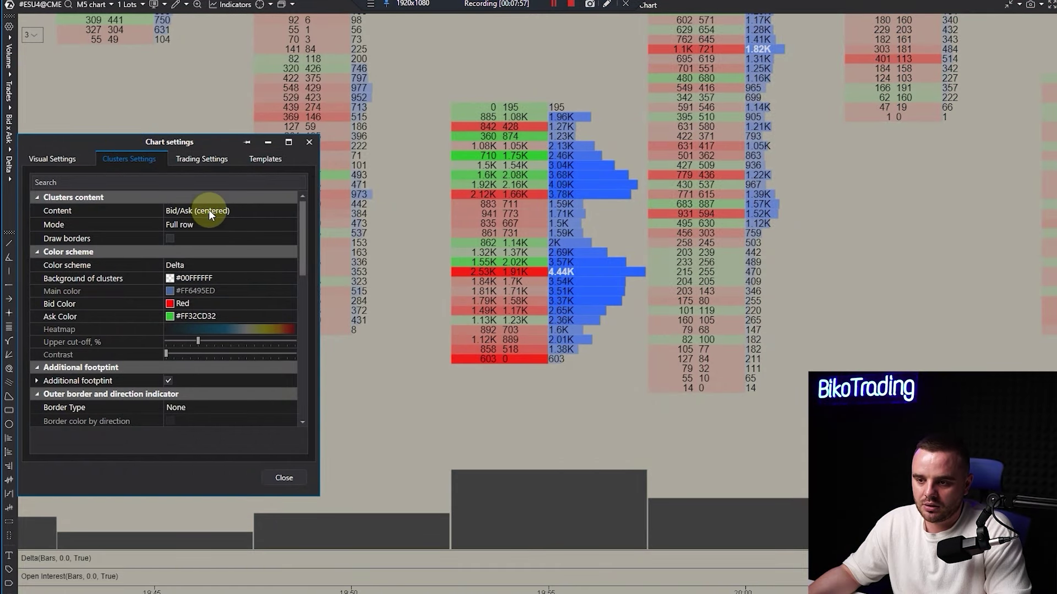
Set the ES cluster content to Bid x Ask
{"action": "left_click", "coordinate": [209, 210]}
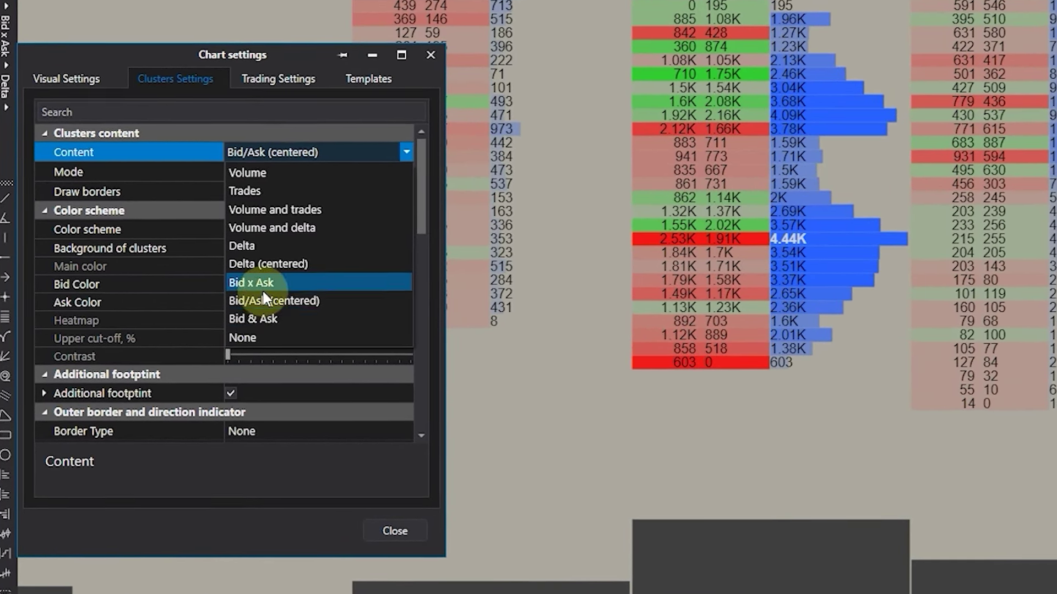
{"action": "left_click", "coordinate": [263, 289]}
{"action": "left_click", "coordinate": [271, 150]}
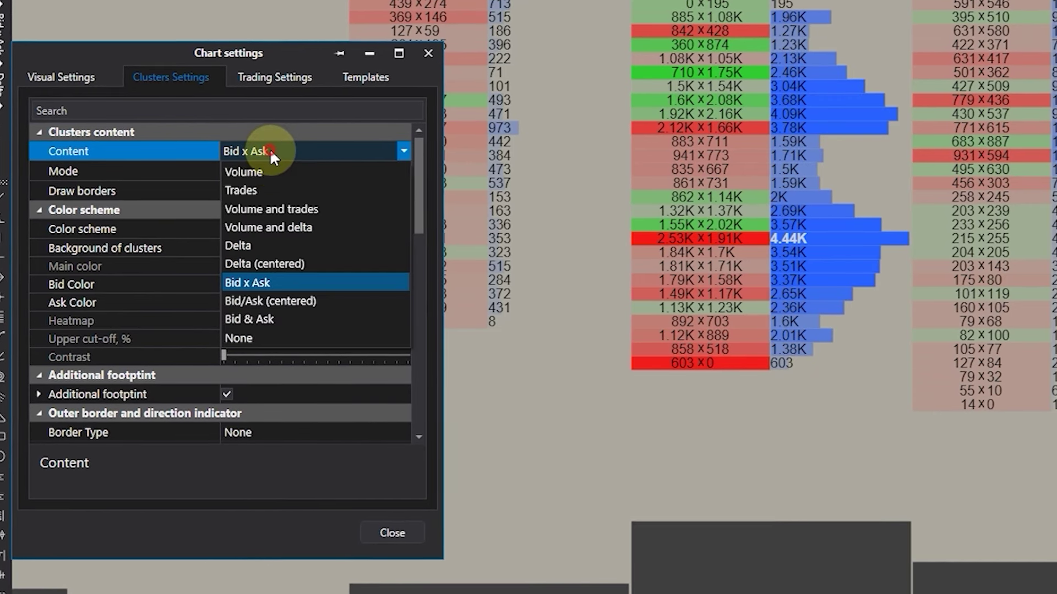
{"action": "left_click", "coordinate": [280, 303]}
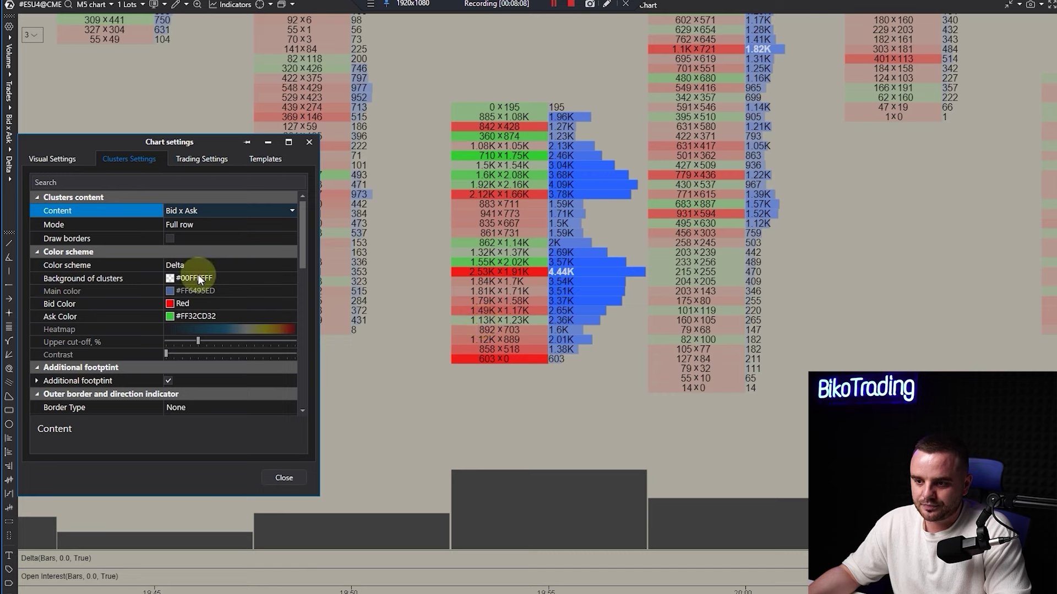
Try Volume, Trades and Delta profile modes, then return the clusters to Full row
{"action": "left_click", "coordinate": [190, 223]}
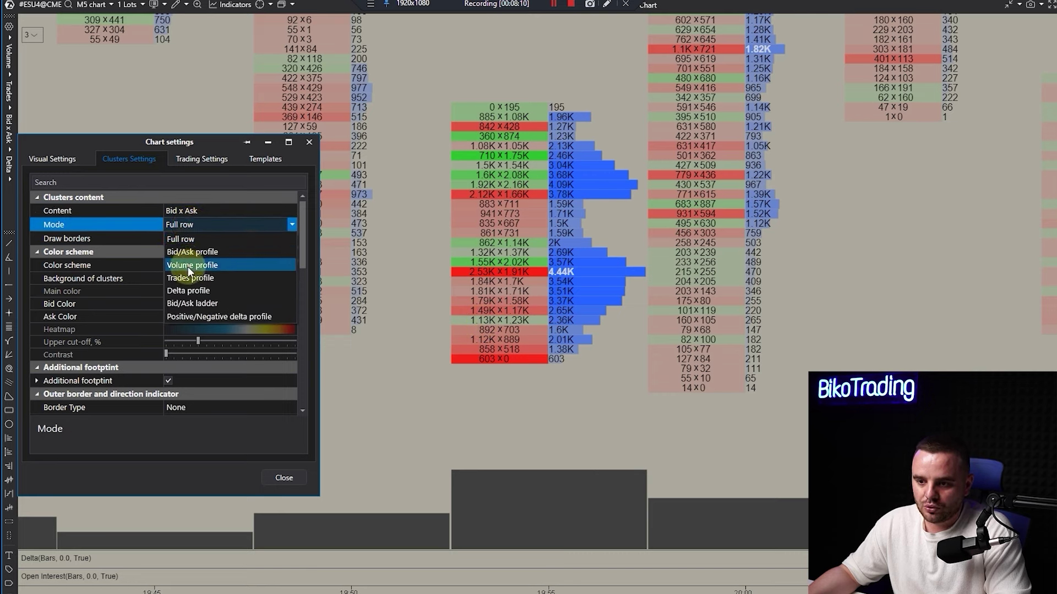
{"action": "left_click", "coordinate": [187, 266]}
{"action": "left_click", "coordinate": [194, 224]}
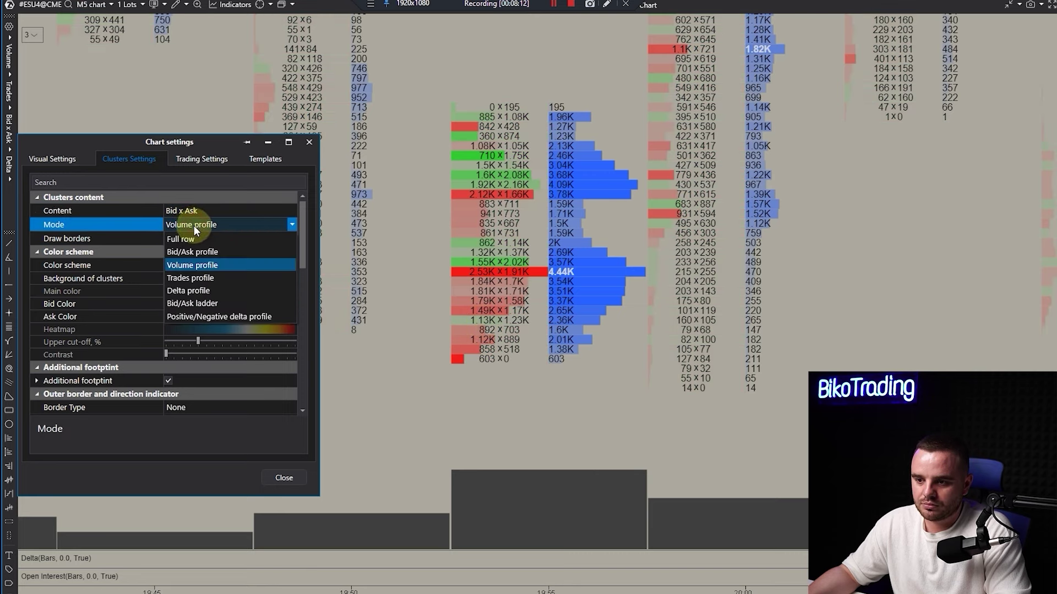
{"action": "left_click", "coordinate": [190, 278]}
{"action": "left_click", "coordinate": [193, 227]}
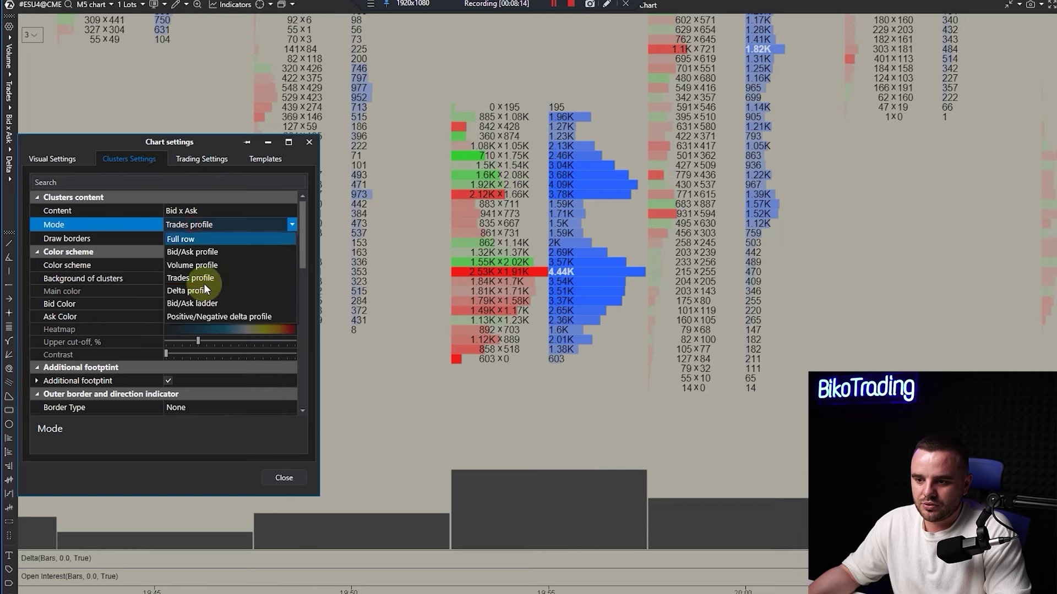
{"action": "left_click", "coordinate": [203, 291]}
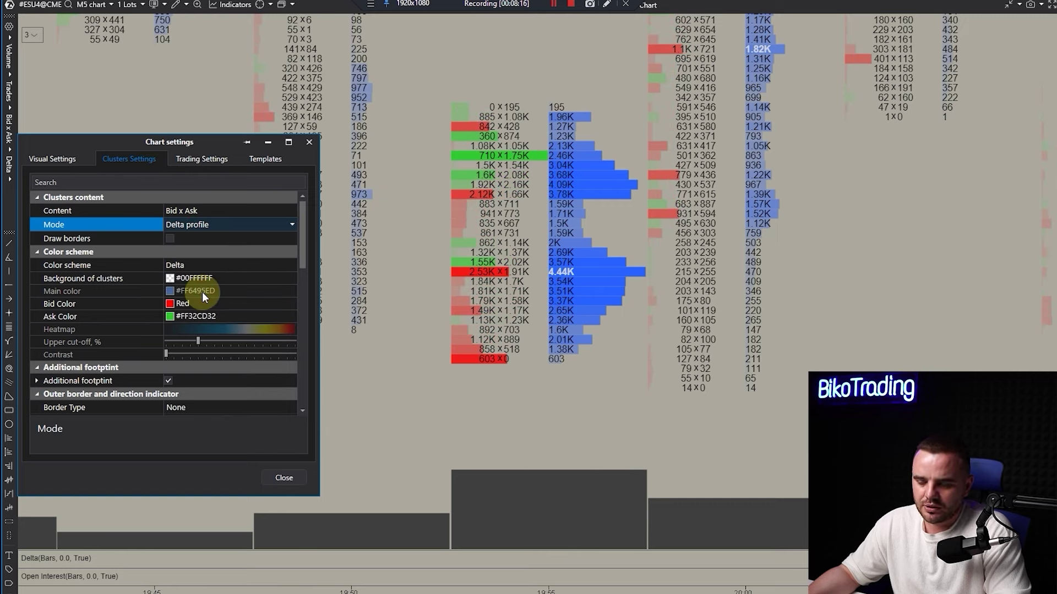
{"action": "left_click", "coordinate": [200, 223]}
{"action": "left_click", "coordinate": [190, 237]}
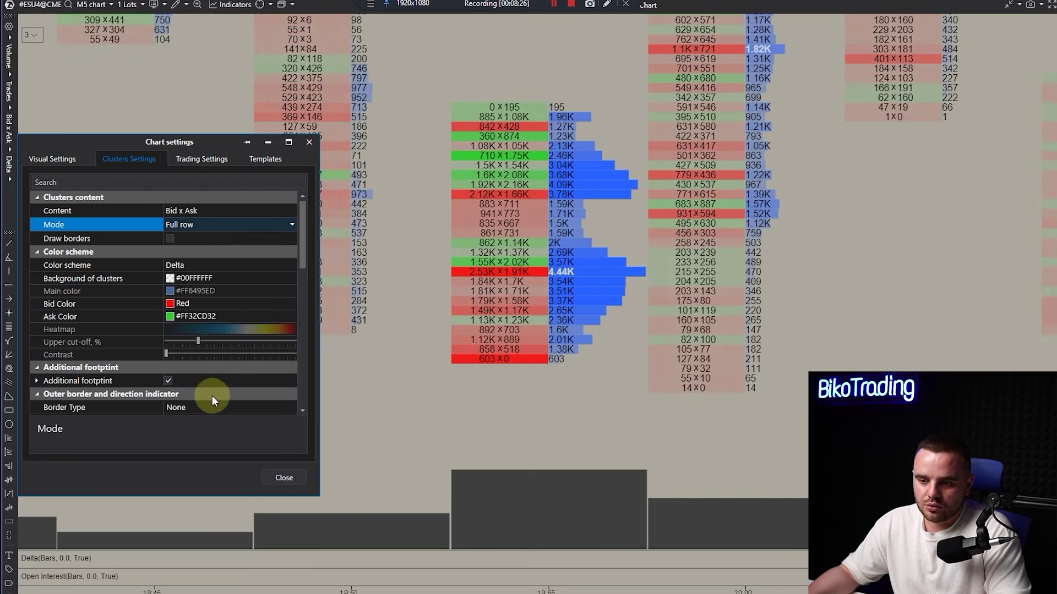
Expand the Additional footprint settings and toggle it off and back on
{"action": "scroll", "coordinate": [192, 380], "scroll_direction": "down", "scroll_amount": 2}
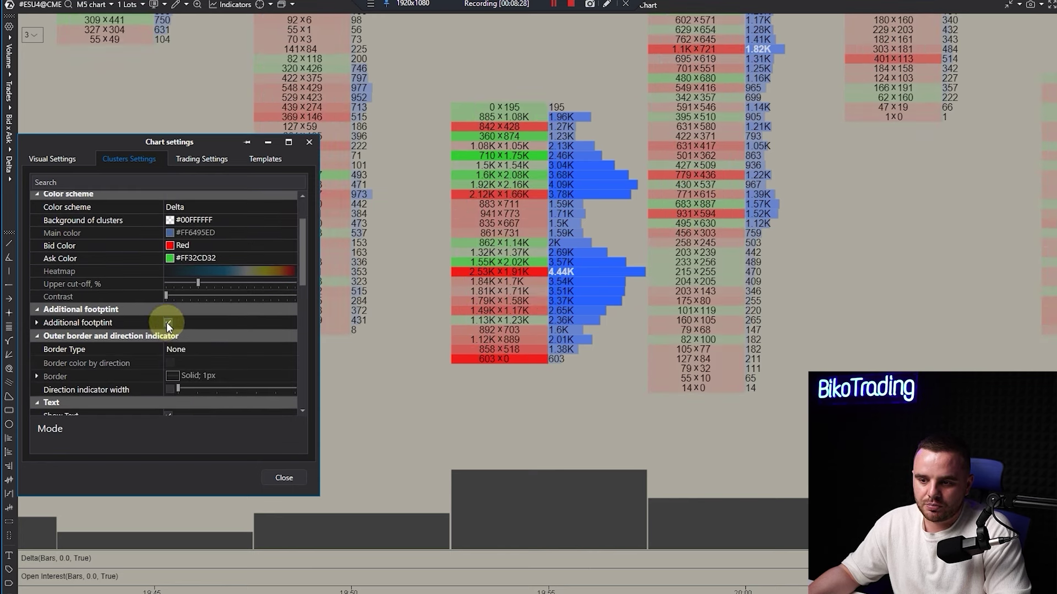
{"action": "left_click", "coordinate": [36, 322]}
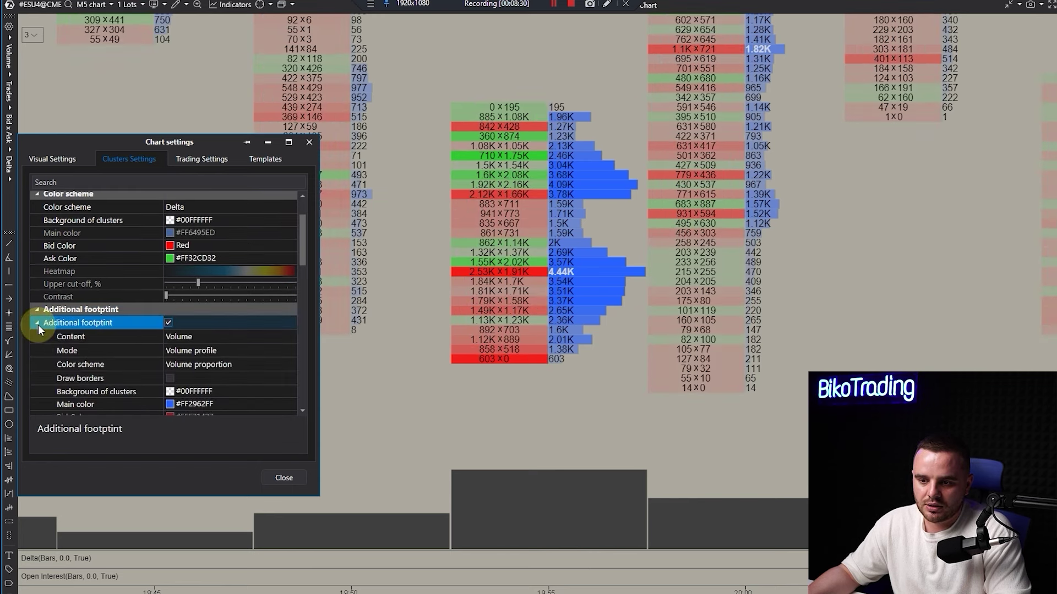
{"action": "left_click", "coordinate": [170, 323]}
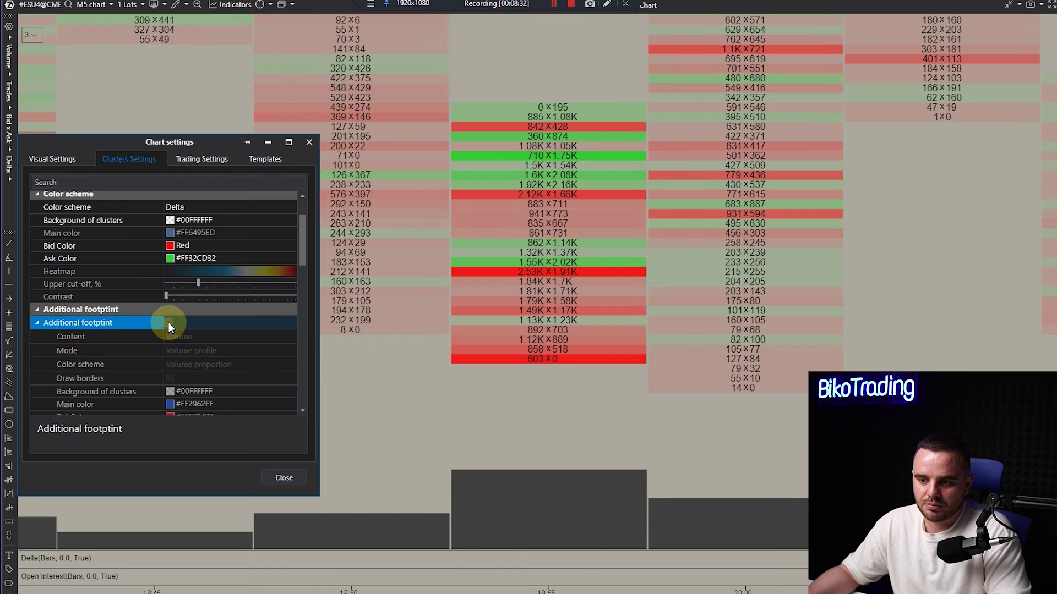
{"action": "left_click", "coordinate": [168, 322]}
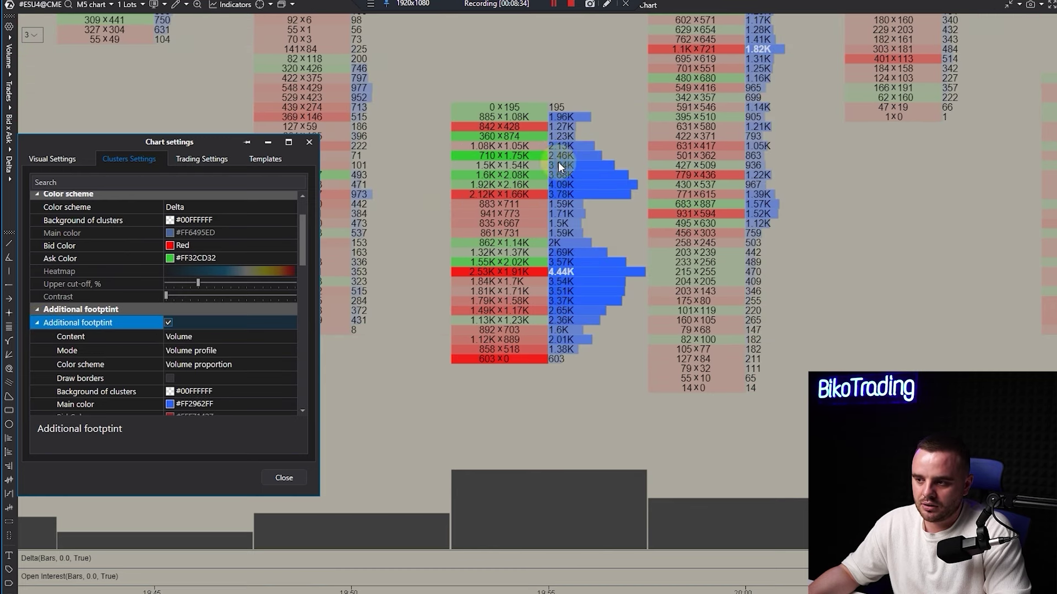
Try Trades and Volume and trades content for the additional footprint, returning to Volume
{"action": "left_click", "coordinate": [175, 338]}
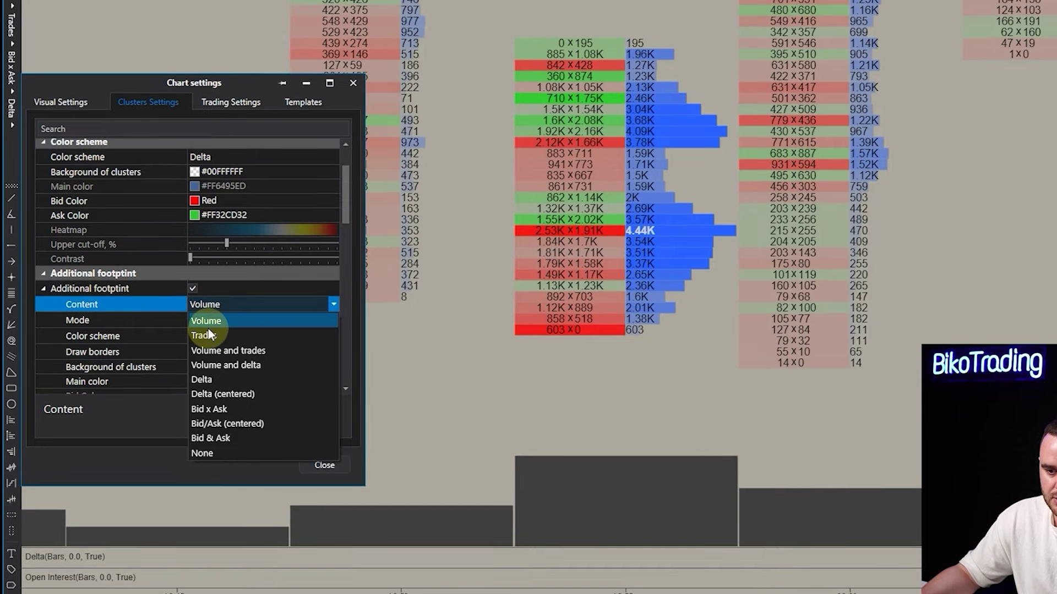
{"action": "left_click", "coordinate": [180, 364]}
{"action": "left_click", "coordinate": [186, 340]}
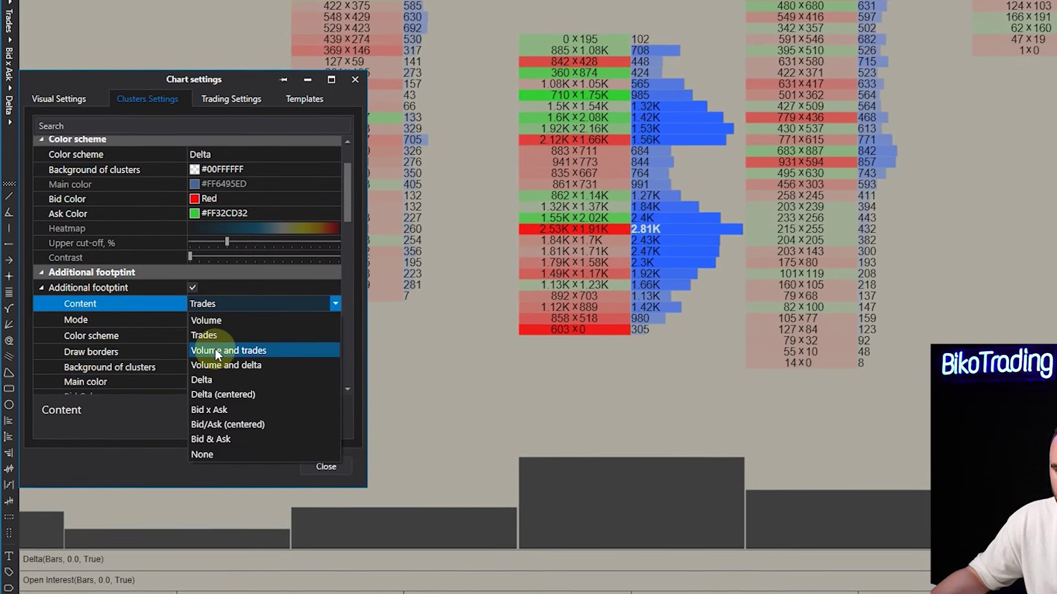
{"action": "left_click", "coordinate": [215, 349]}
{"action": "left_click", "coordinate": [219, 308]}
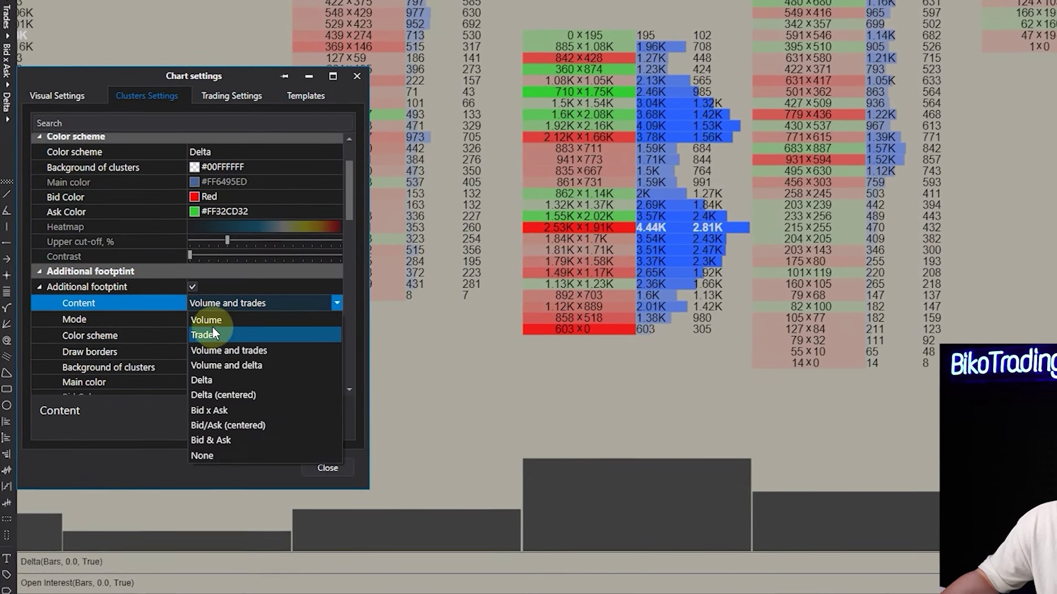
{"action": "left_click", "coordinate": [216, 328]}
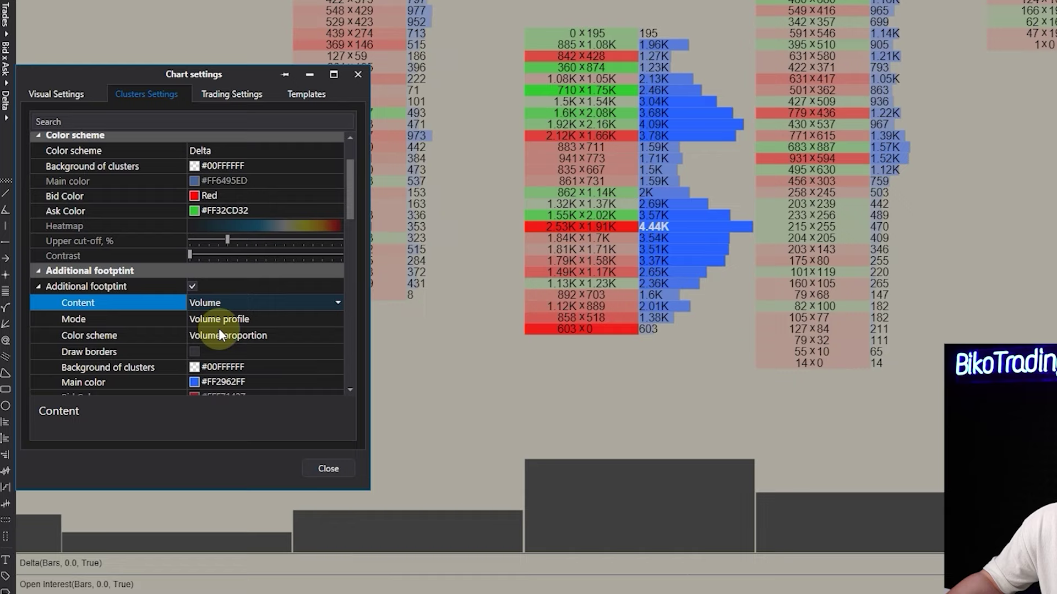
Keep the additional footprint in Volume profile mode with Volume proportion colouring
{"action": "left_click", "coordinate": [220, 320]}
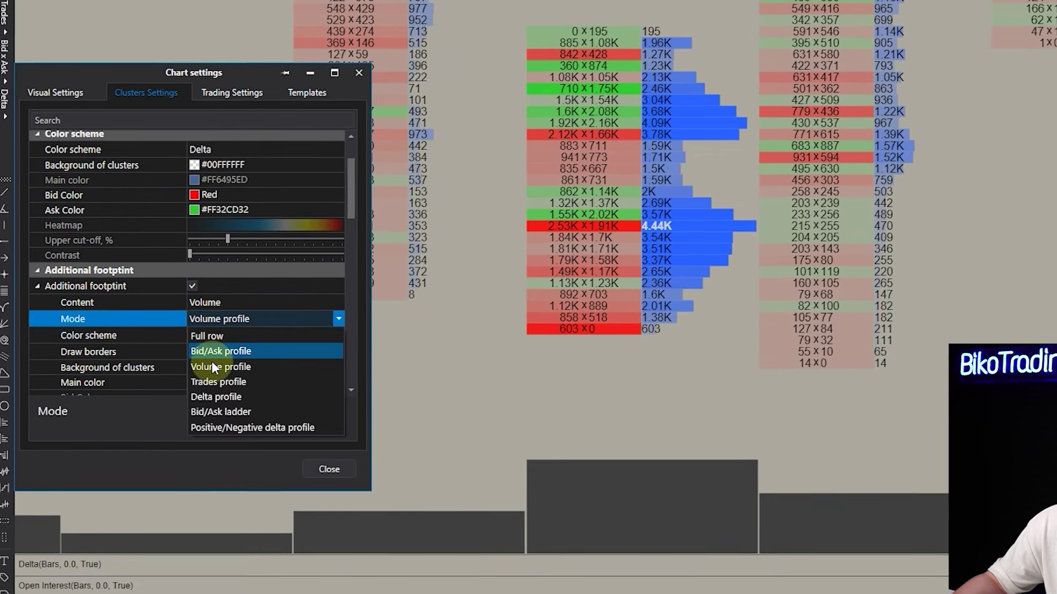
{"action": "left_click", "coordinate": [209, 364]}
{"action": "left_click", "coordinate": [222, 335]}
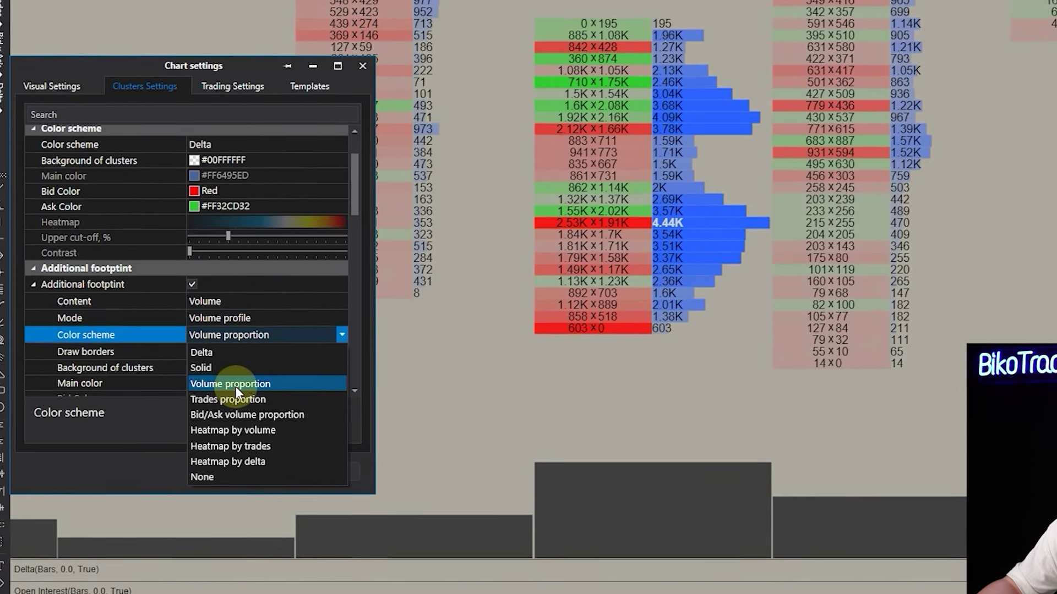
{"action": "left_click", "coordinate": [236, 385]}
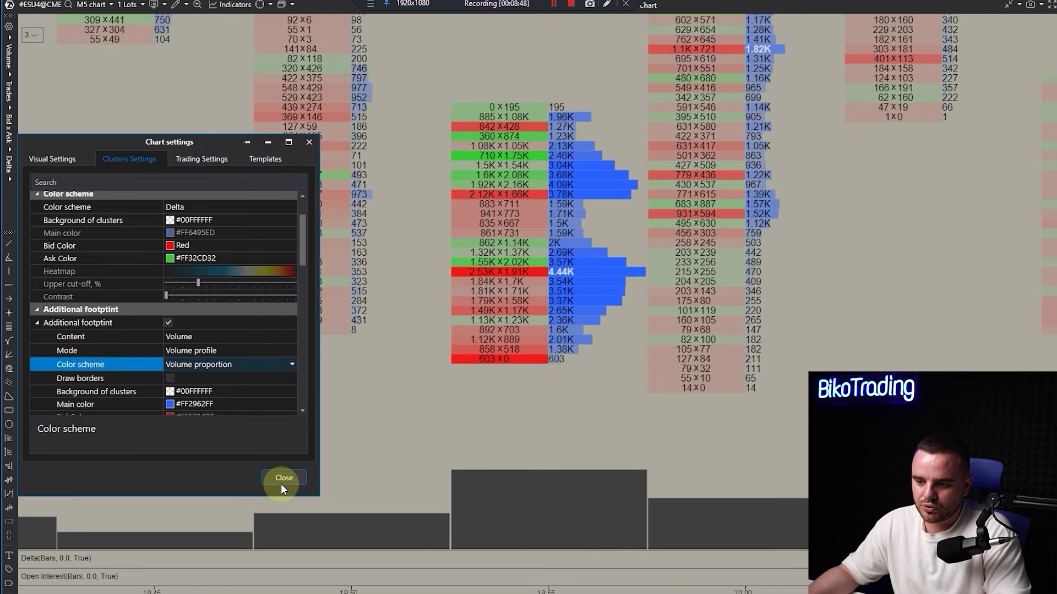
Close the chart settings and switch the ES chart timeframe from M5 to M30
{"action": "left_click", "coordinate": [283, 478]}
{"action": "left_click", "coordinate": [585, 295]}
{"action": "left_click", "coordinate": [101, 6]}
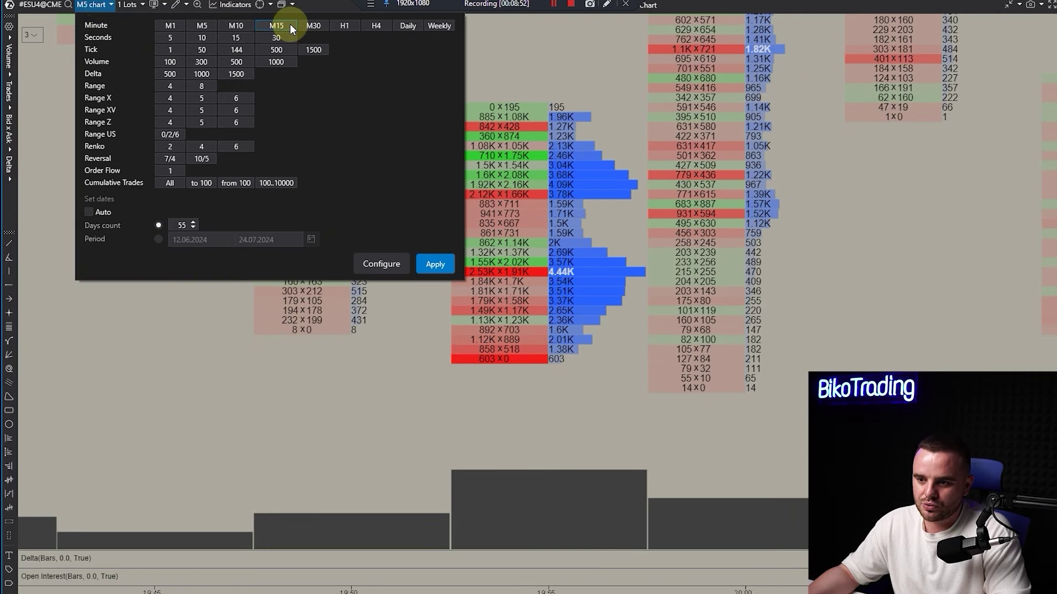
{"action": "left_click", "coordinate": [317, 29]}
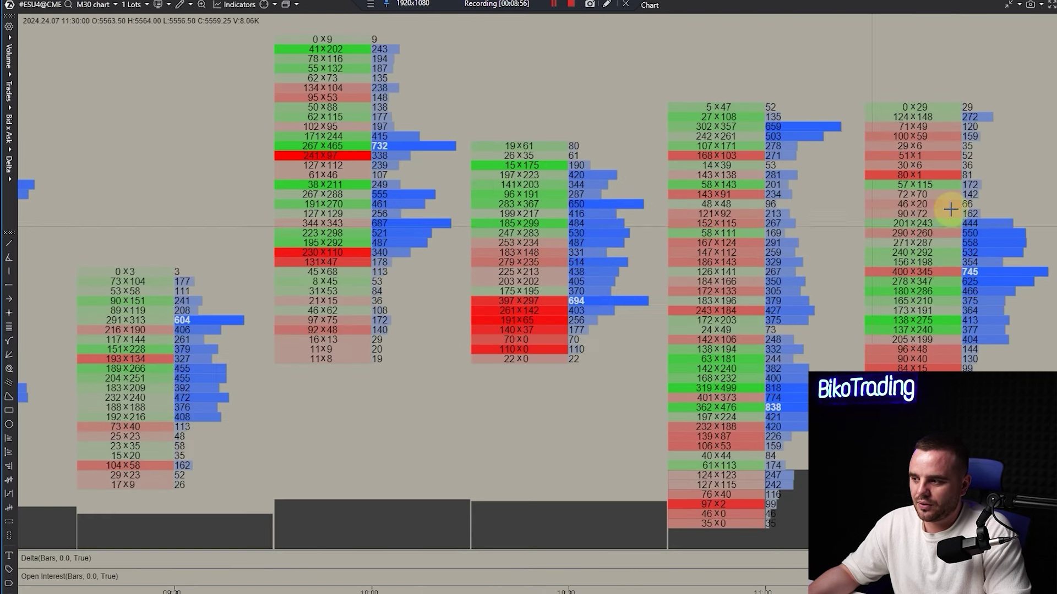
Zoom and pan the chart to inspect the 13:00–15:30 Bid x Ask clusters with their volume profiles
{"action": "scroll", "coordinate": [784, 264], "scroll_direction": "down", "scroll_amount": 5}
{"action": "scroll", "coordinate": [873, 279], "scroll_direction": "up", "scroll_amount": 2}
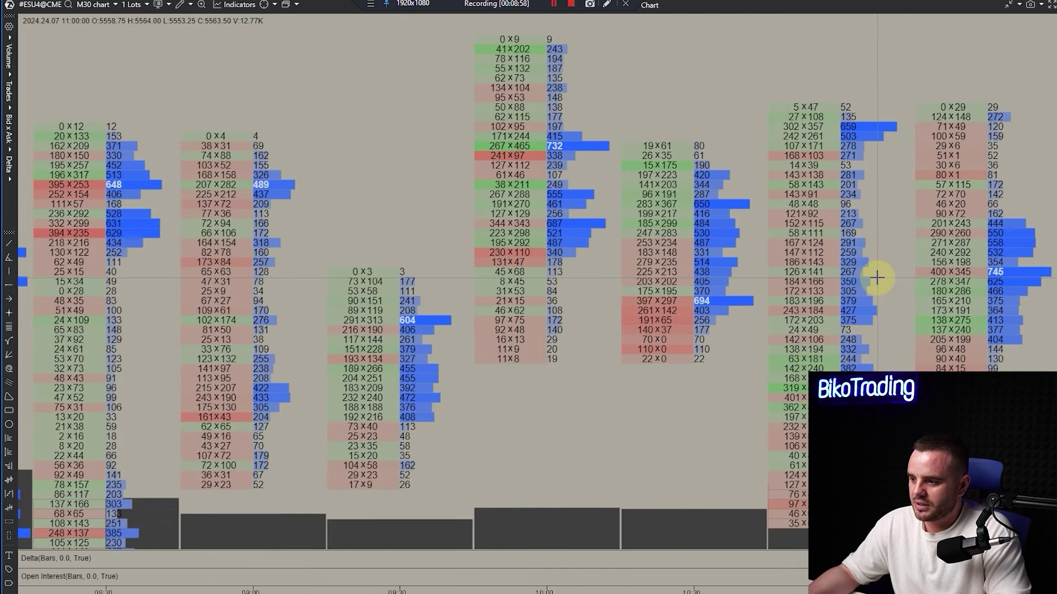
{"action": "scroll", "coordinate": [715, 325], "scroll_direction": "down", "scroll_amount": 2}
{"action": "scroll", "coordinate": [805, 308], "scroll_direction": "down", "scroll_amount": 3}
{"action": "scroll", "coordinate": [974, 295], "scroll_direction": "down", "scroll_amount": 3}
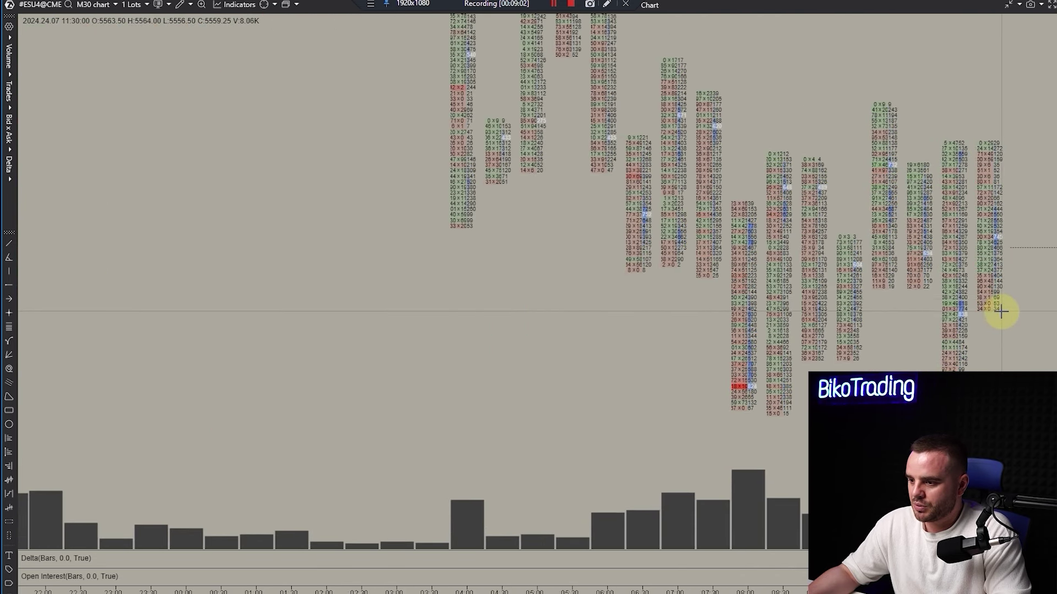
{"action": "scroll", "coordinate": [575, 361], "scroll_direction": "down", "scroll_amount": 3}
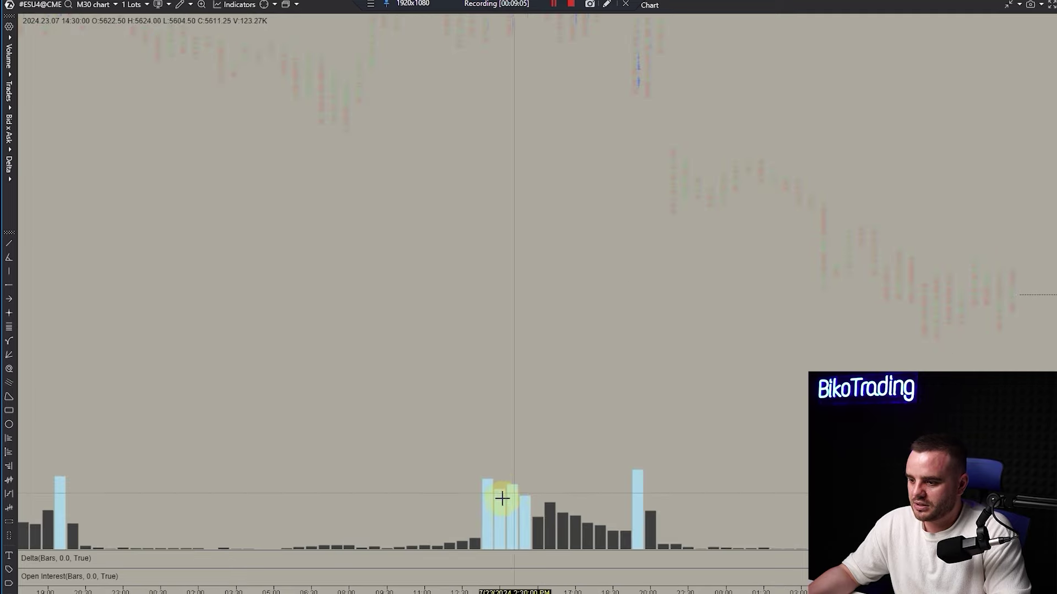
{"action": "scroll", "coordinate": [642, 308], "scroll_direction": "up", "scroll_amount": 6}
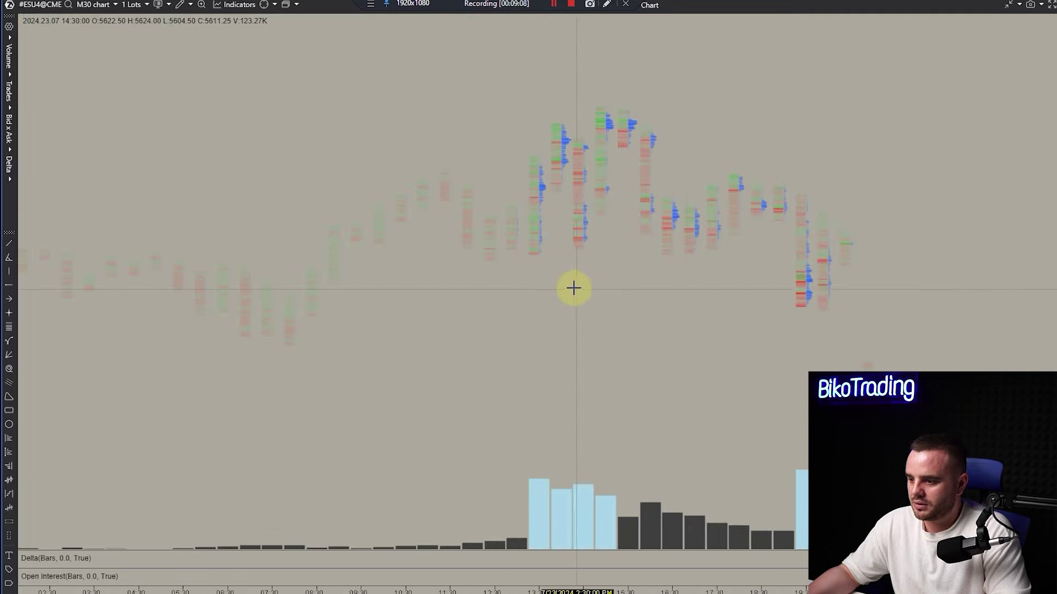
{"action": "left_click_drag", "start_coordinate": [493, 212], "coordinate": [767, 214]}
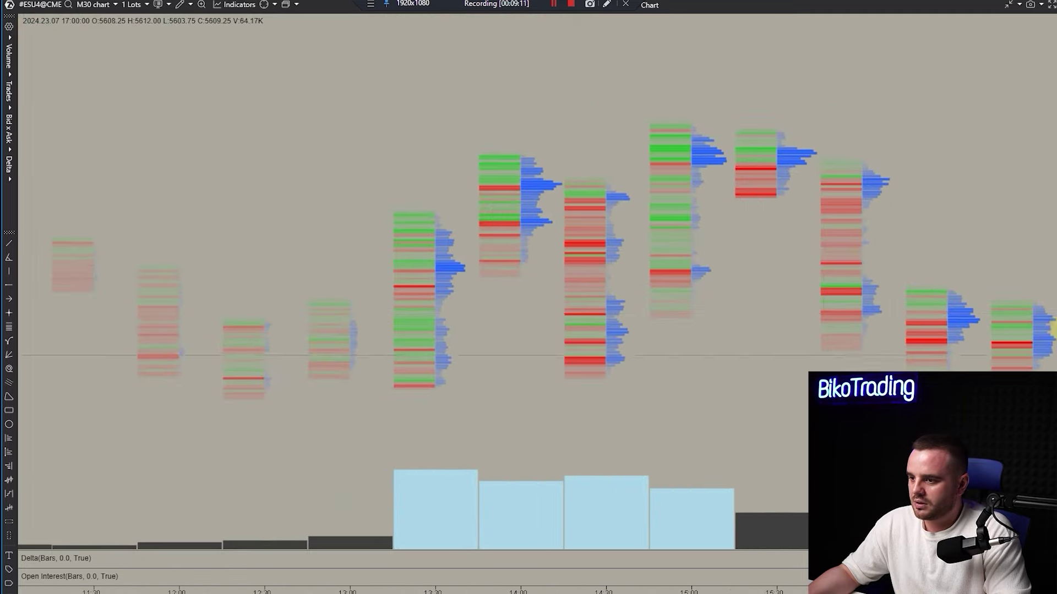
{"action": "left_click_drag", "start_coordinate": [639, 219], "coordinate": [171, 283]}
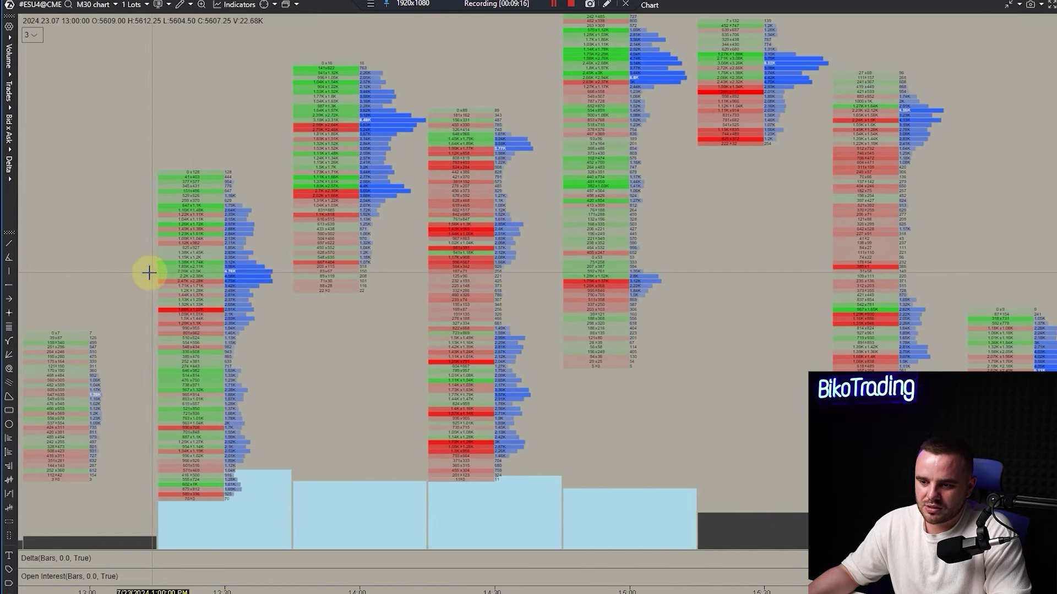